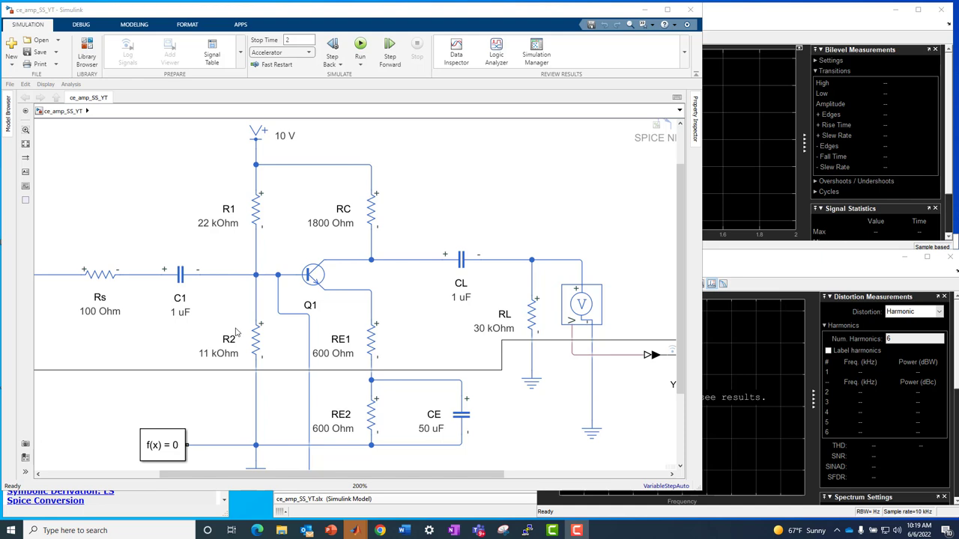
Step: Run the amplifier simulation and zoom the scope onto the first 0.12 s decay, then restore 0–2 s
click(360, 47)
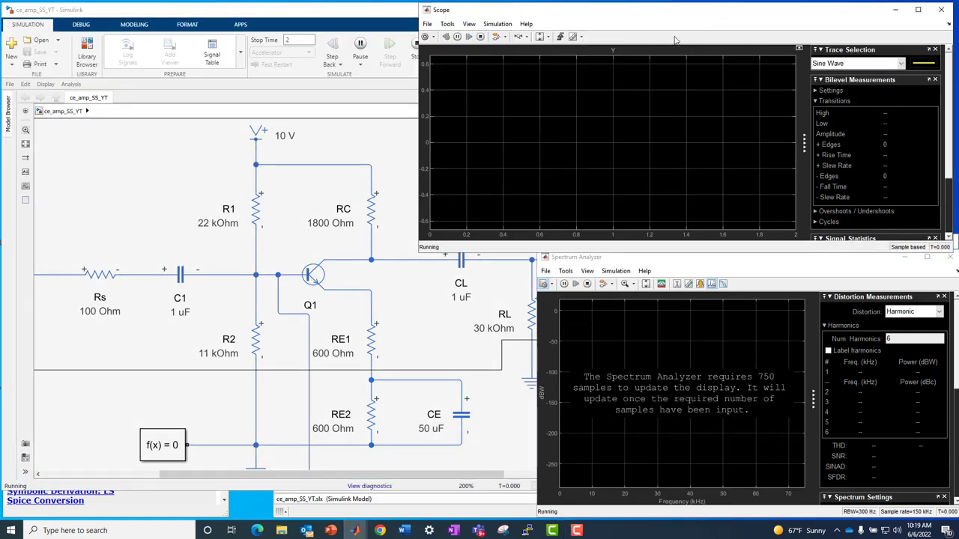
click(540, 36)
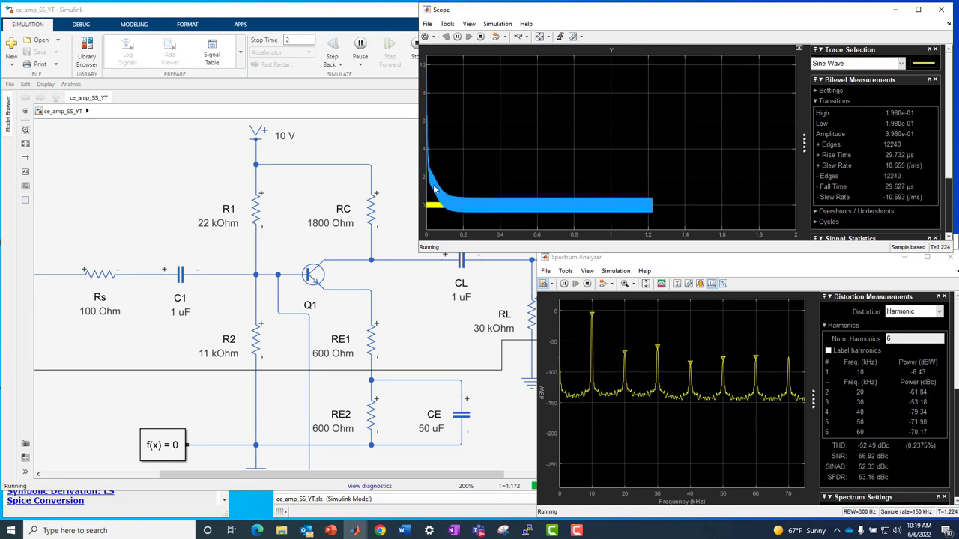
click(518, 37)
drag(447, 165, 426, 166)
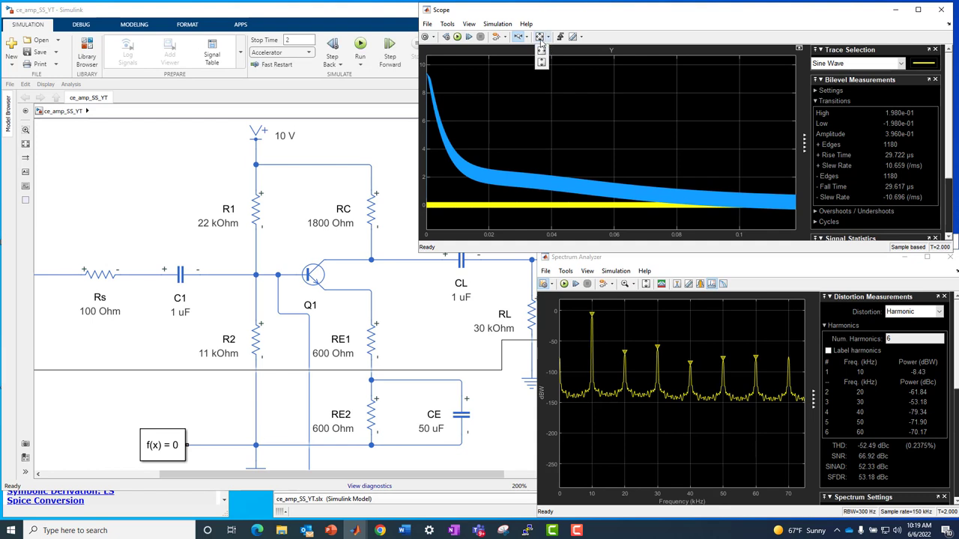
click(549, 39)
Step: Zoom the scope to individual sine cycles near 1.79–1.845 s and autoscale only the Y-axis
drag(757, 202, 767, 202)
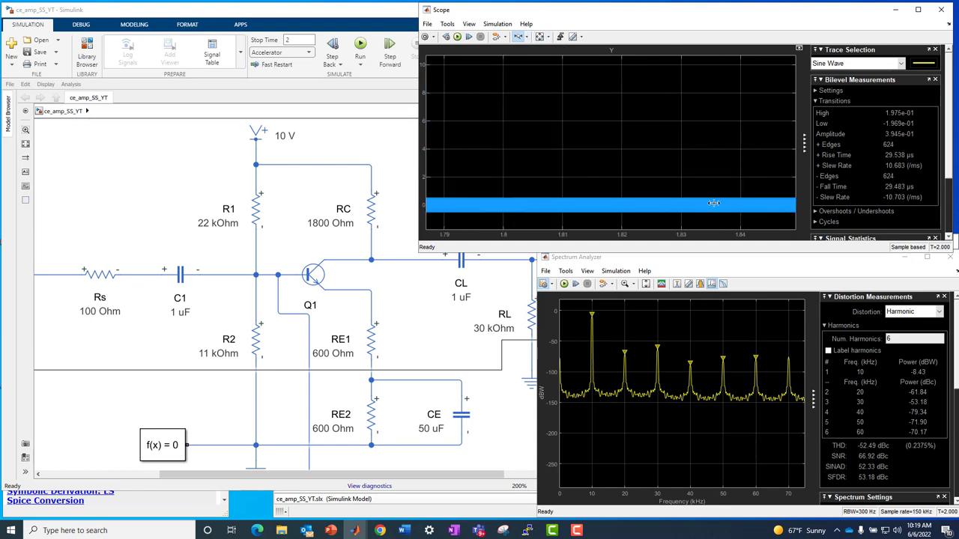
drag(716, 203, 726, 203)
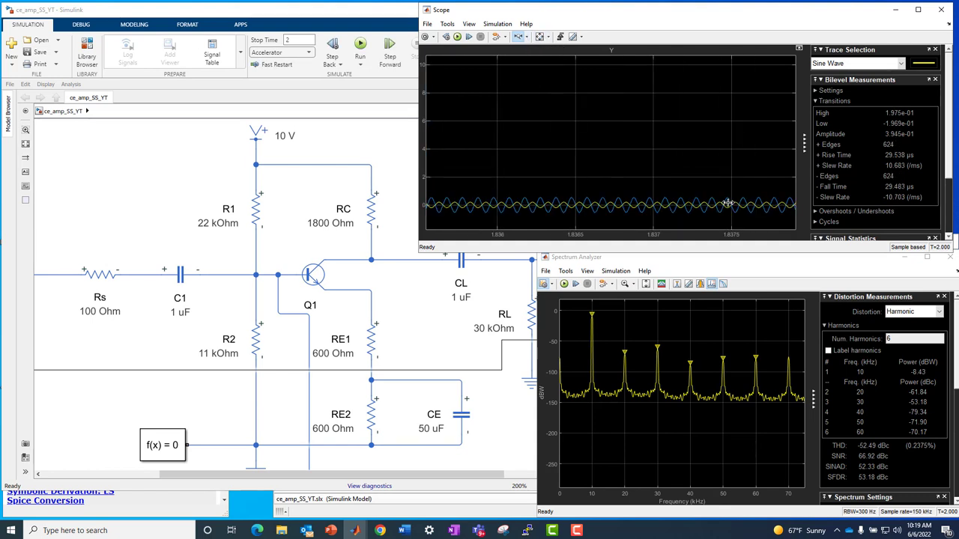
click(545, 36)
click(542, 63)
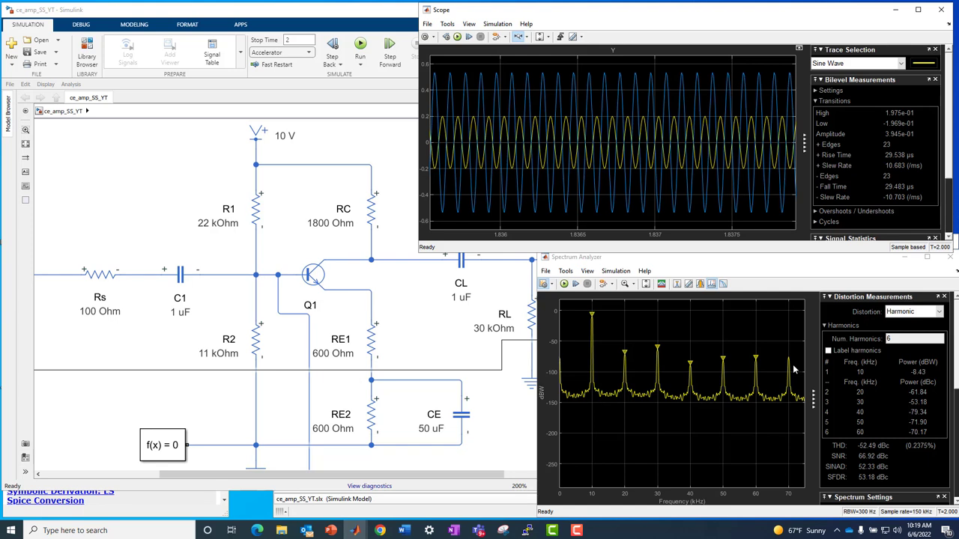
click(119, 209)
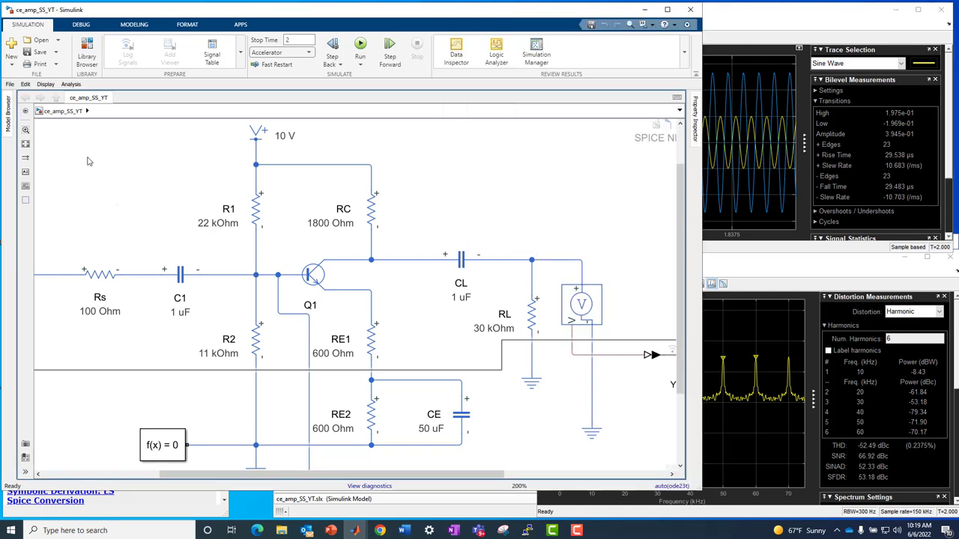
Step: Review the eCircuit Center common emitter amplifier page and its TRCE.CIR SPICE netlist in Chrome
click(646, 13)
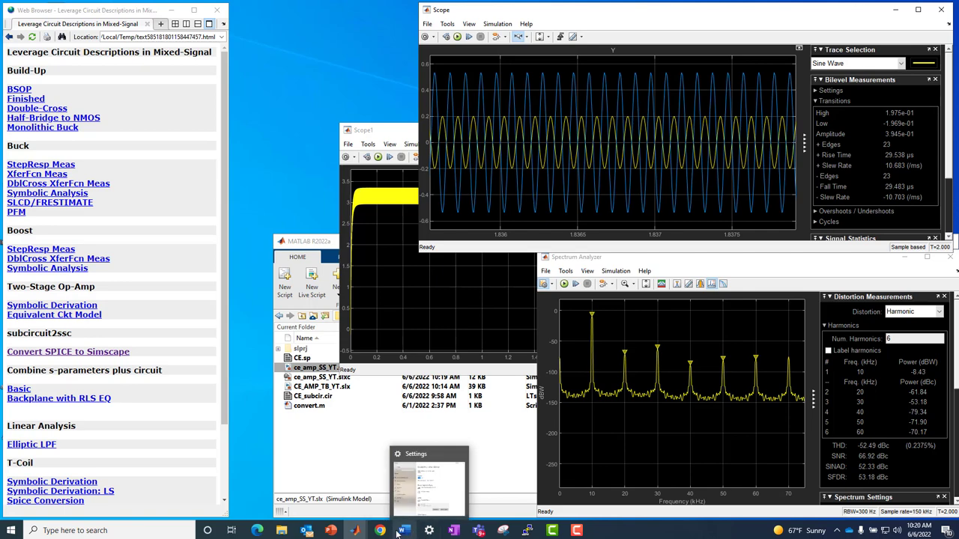
mouse_move(382, 532)
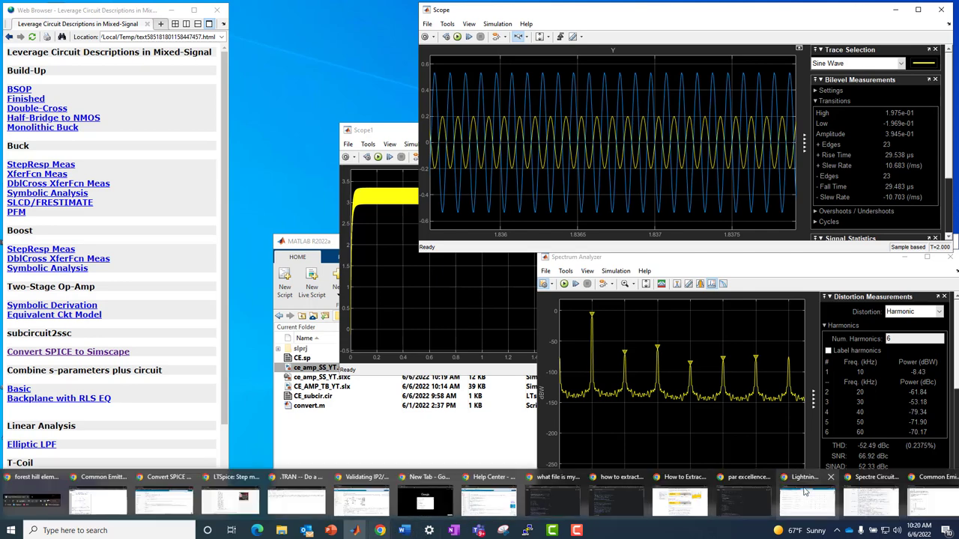
click(936, 501)
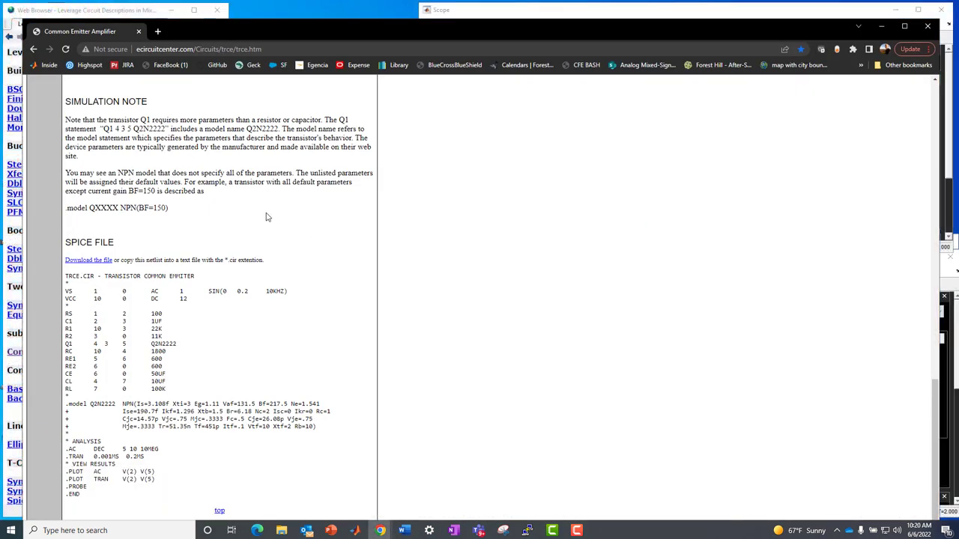
scroll(270, 218, up, 15)
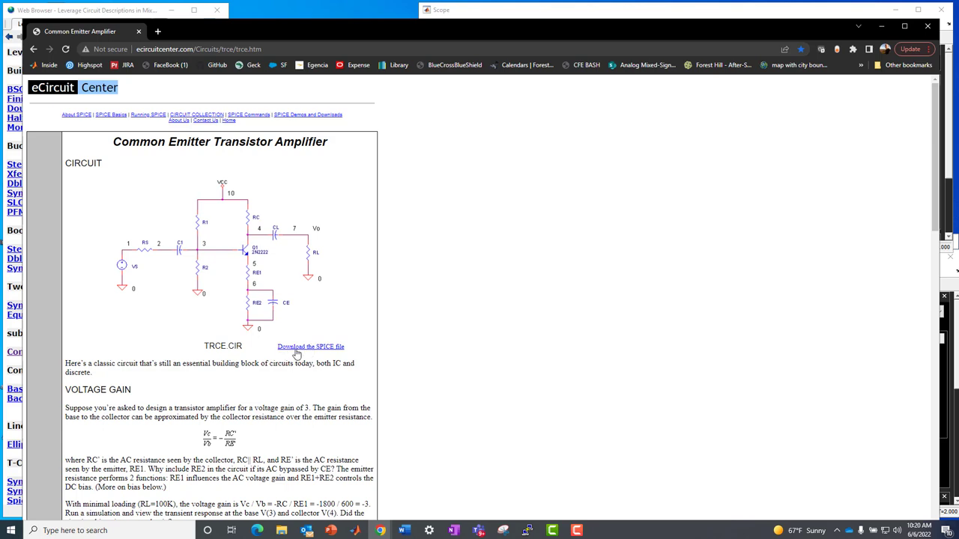
scroll(297, 354, down, 11)
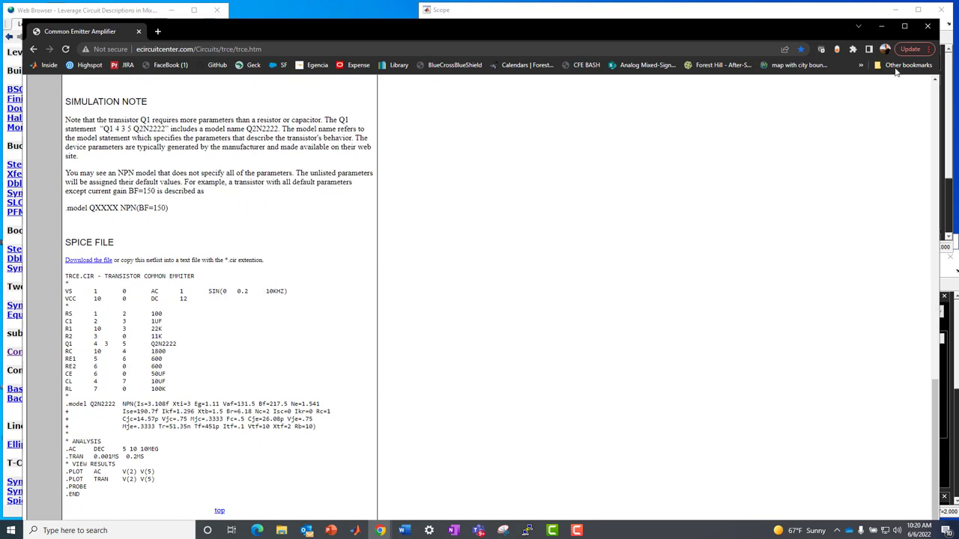
click(881, 27)
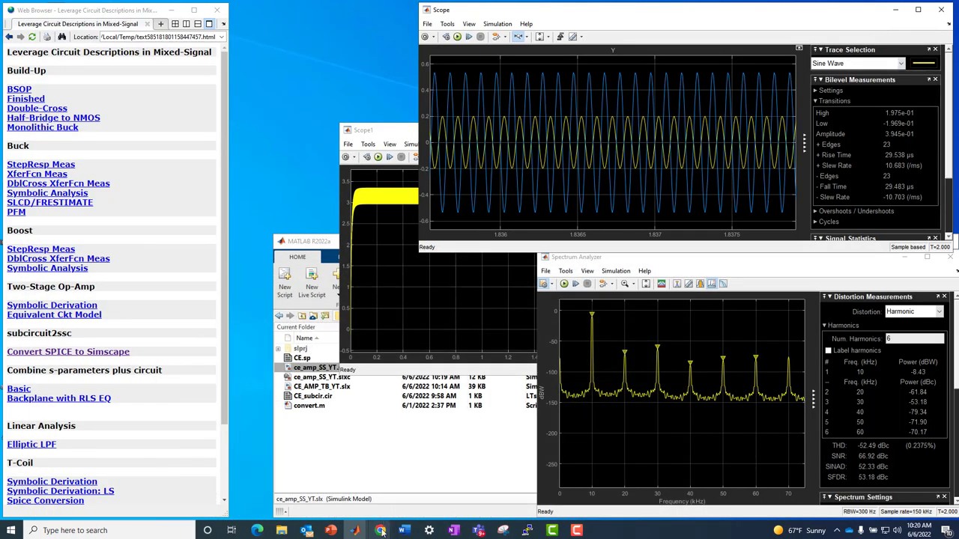
Step: Bring up the subcircuit2ssc help page and highlight the 'subcircuit' and 'ssc' parts of its name
click(355, 447)
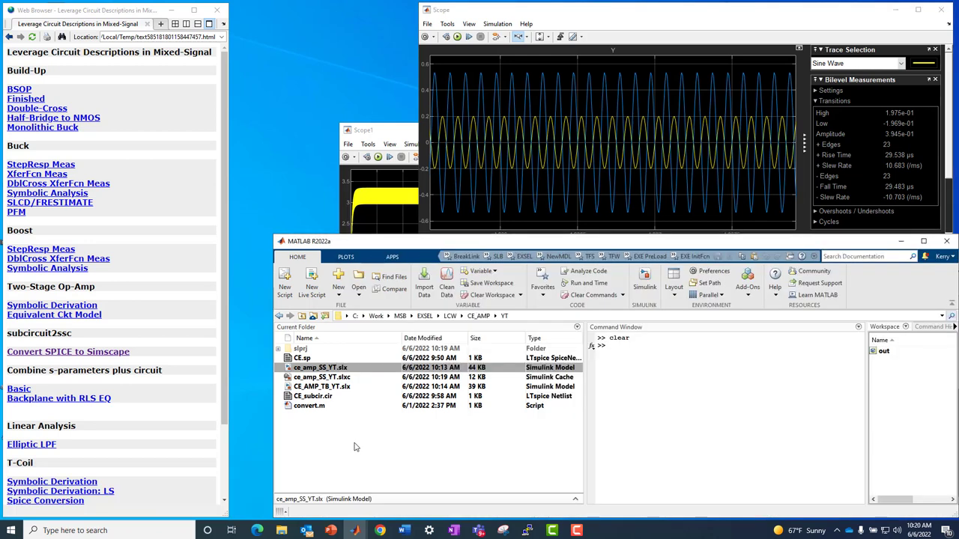
mouse_move(378, 531)
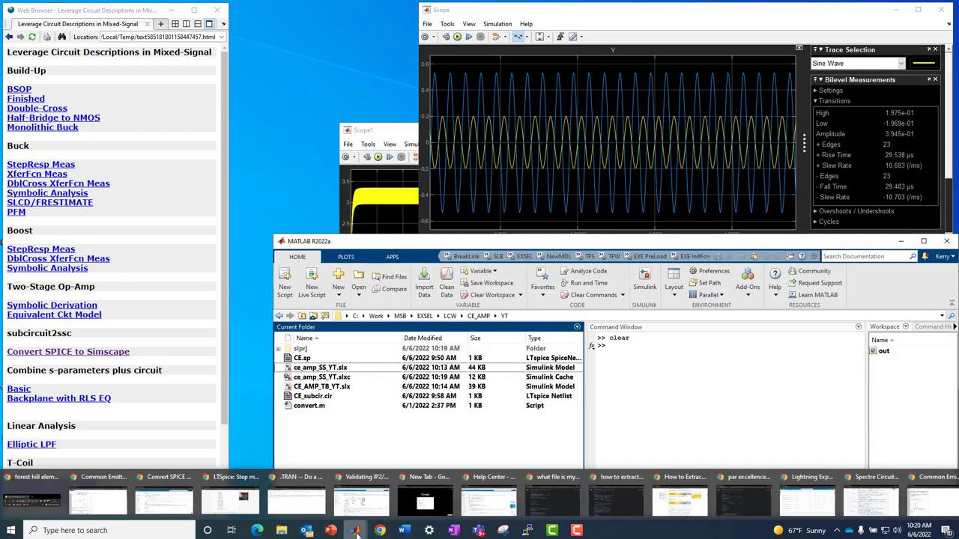
click(250, 487)
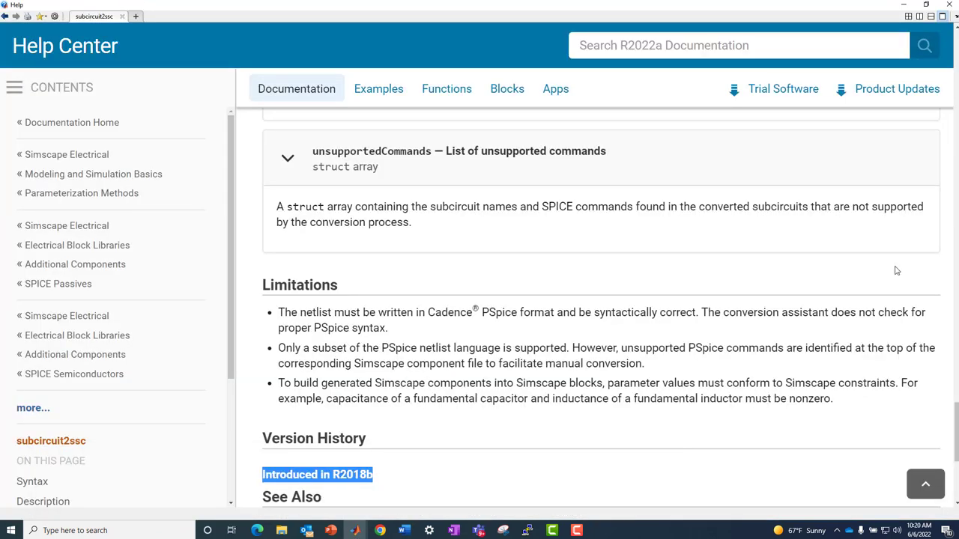
drag(955, 428, 957, 52)
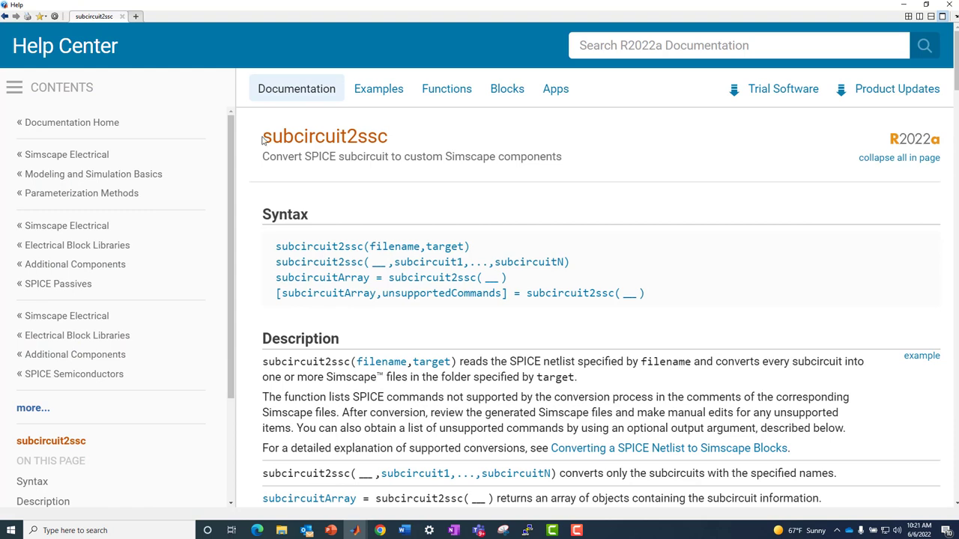
mouse_move(262, 137)
mouse_down()
mouse_move(396, 133)
mouse_move(262, 136)
mouse_up()
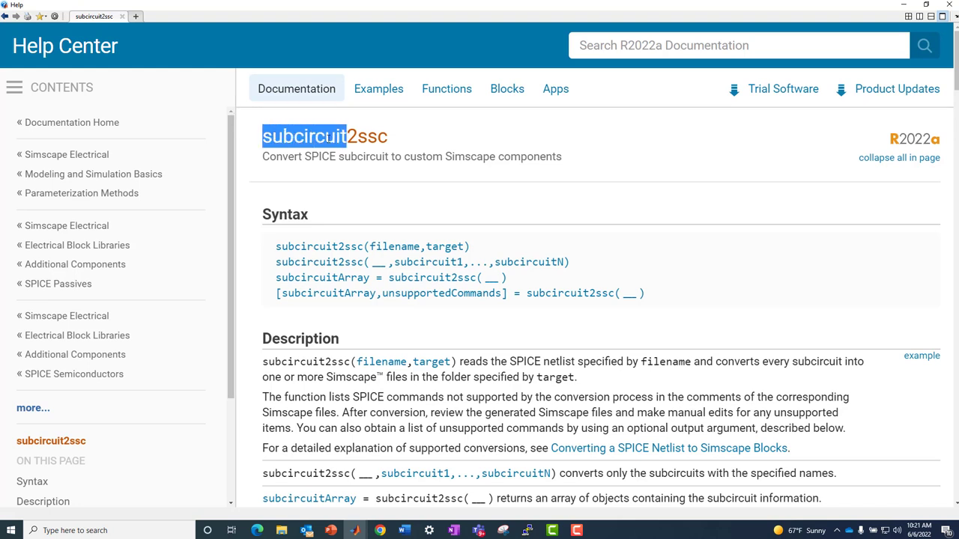
drag(359, 136, 388, 136)
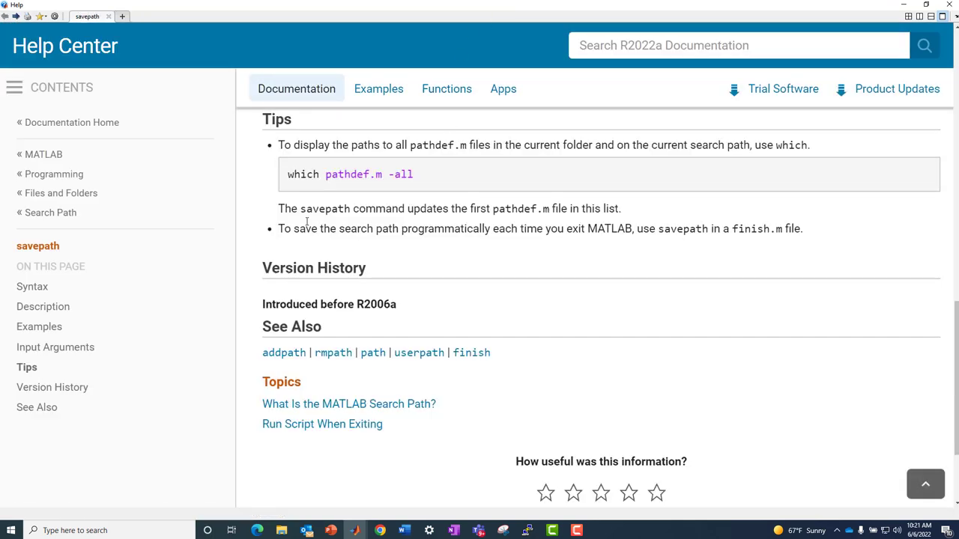
click(17, 16)
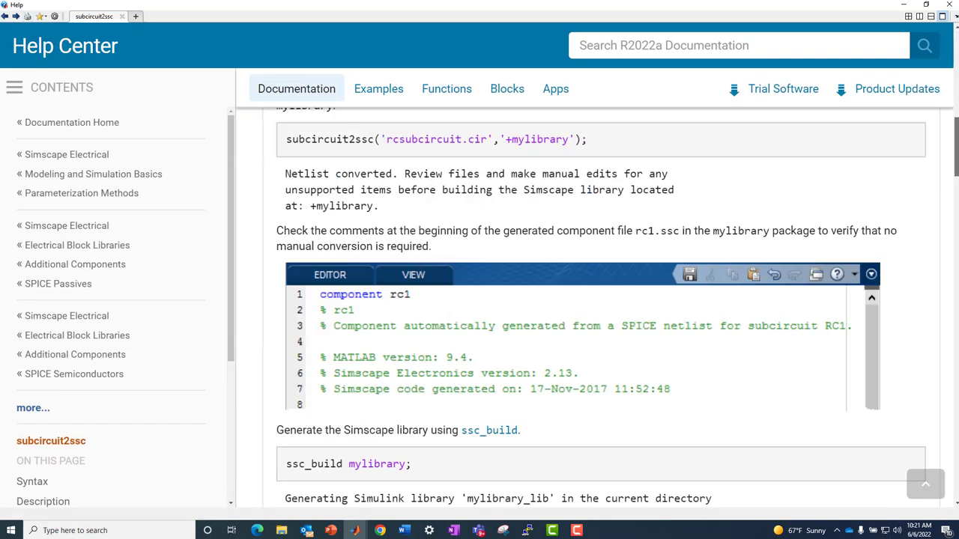
Step: Read the Limitations section's PSpice format requirement and put the Help window away
drag(952, 197, 952, 444)
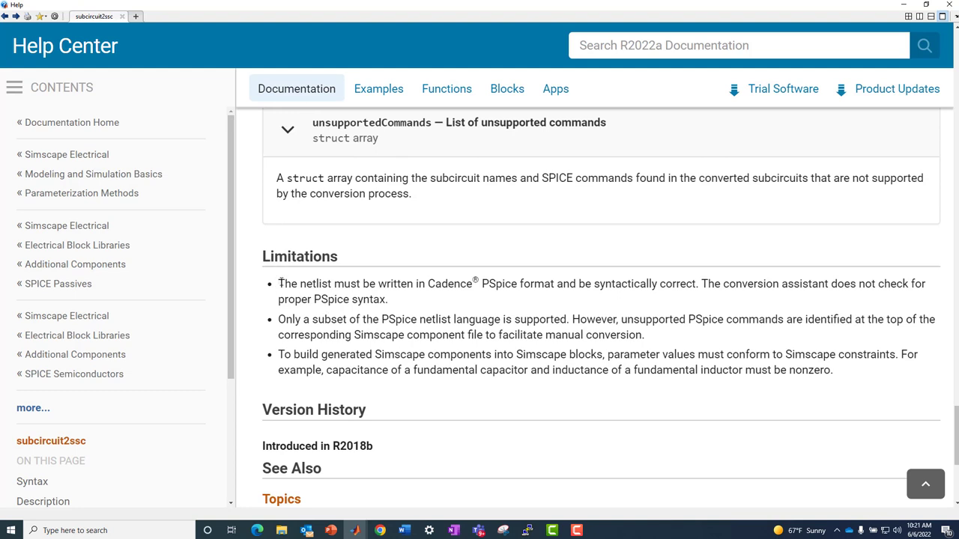
drag(279, 284, 571, 283)
click(659, 301)
click(904, 6)
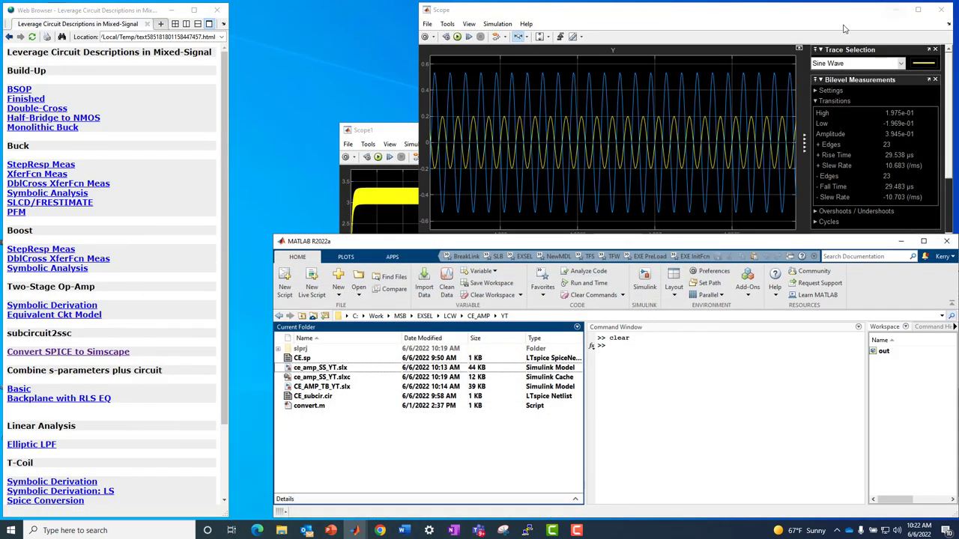
Step: Open the CE.sp netlist and review its component and transistor model lines
double_click(311, 370)
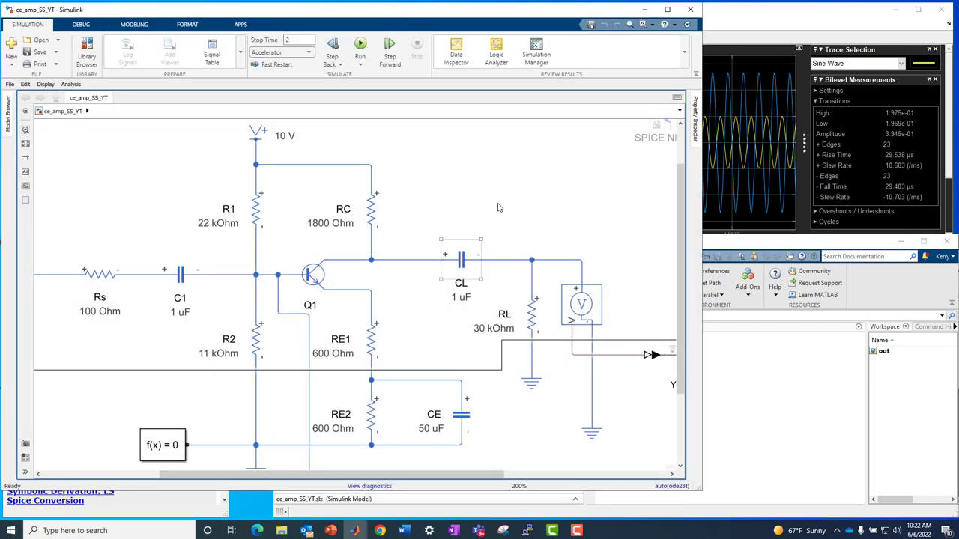
click(646, 10)
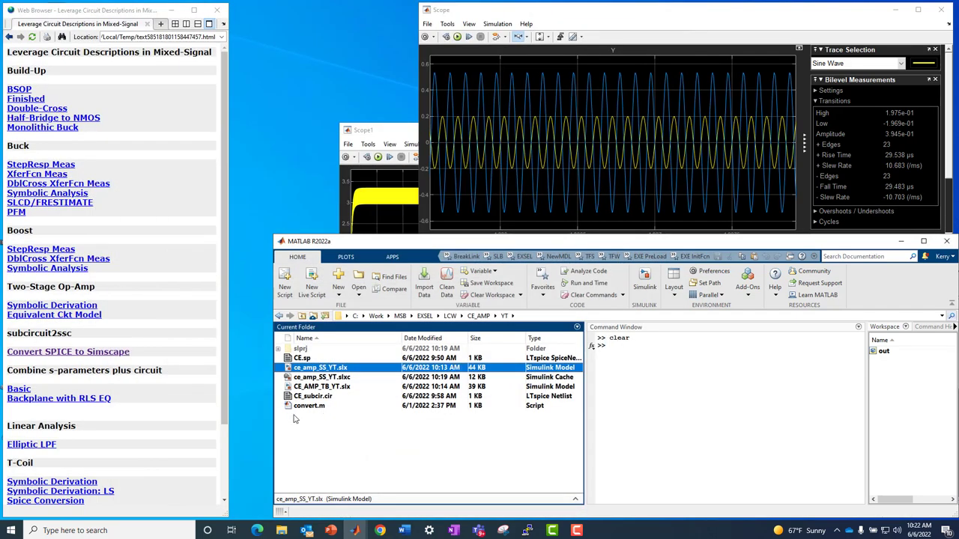
double_click(303, 359)
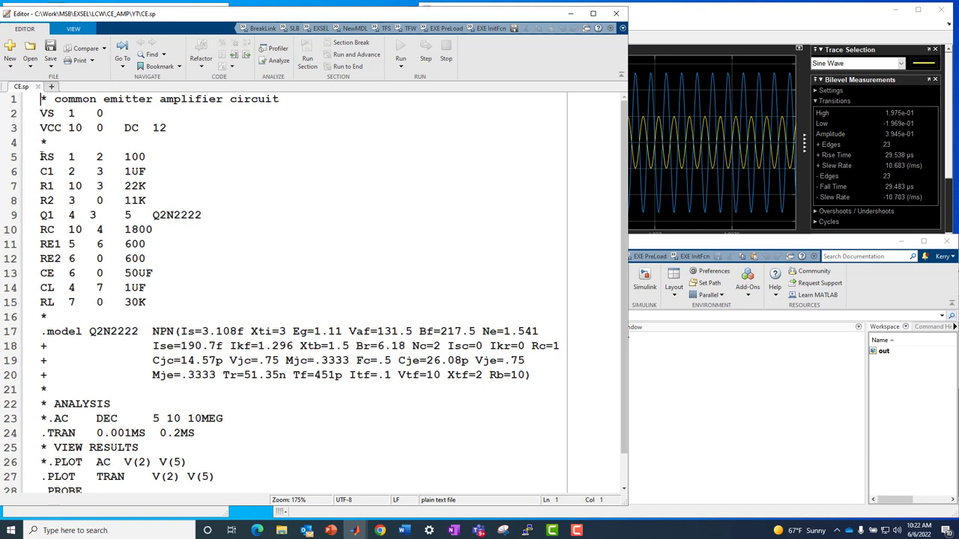
drag(41, 157, 206, 391)
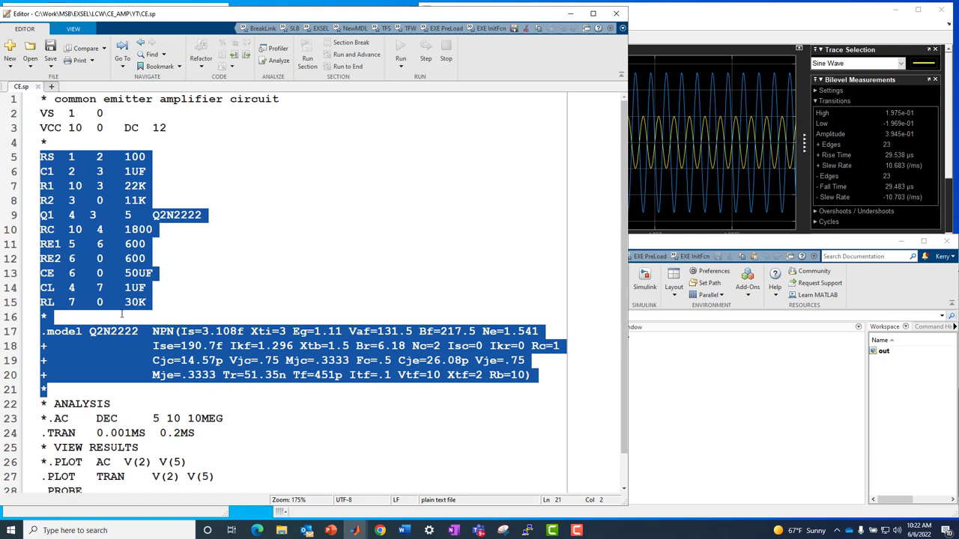
scroll(48, 390, down, 1)
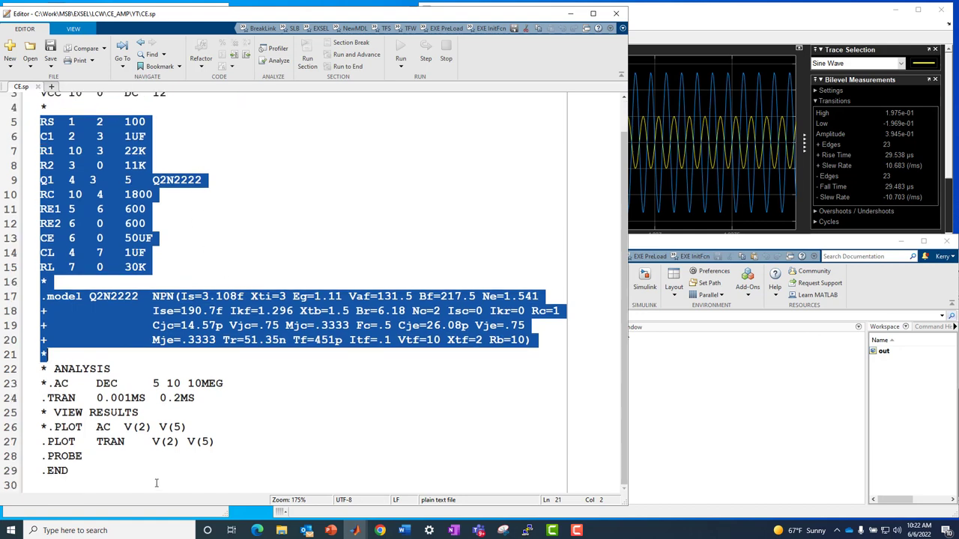
click(223, 227)
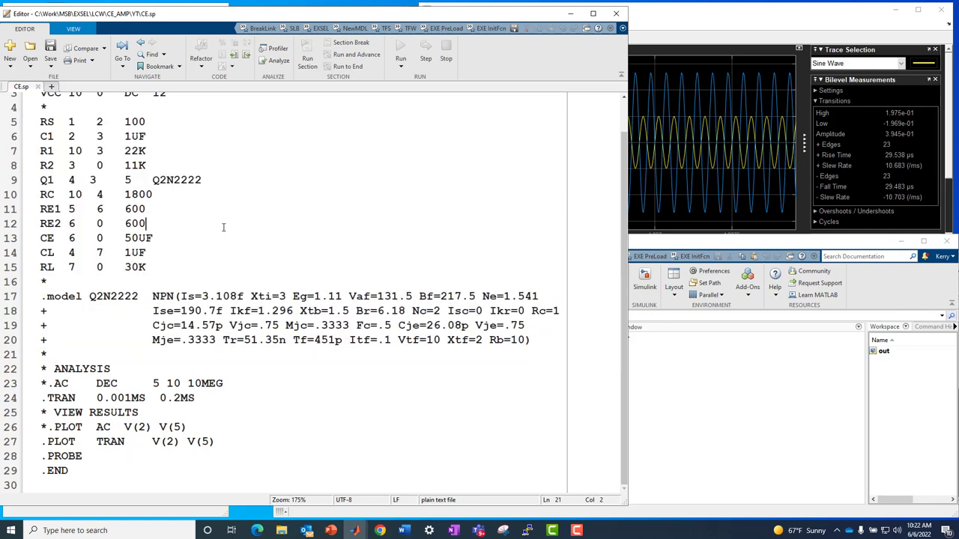
Step: Open the CE_subcir.cir subcircuit netlist with in, out, vcc and gnd ports, then minimize the editor
click(680, 438)
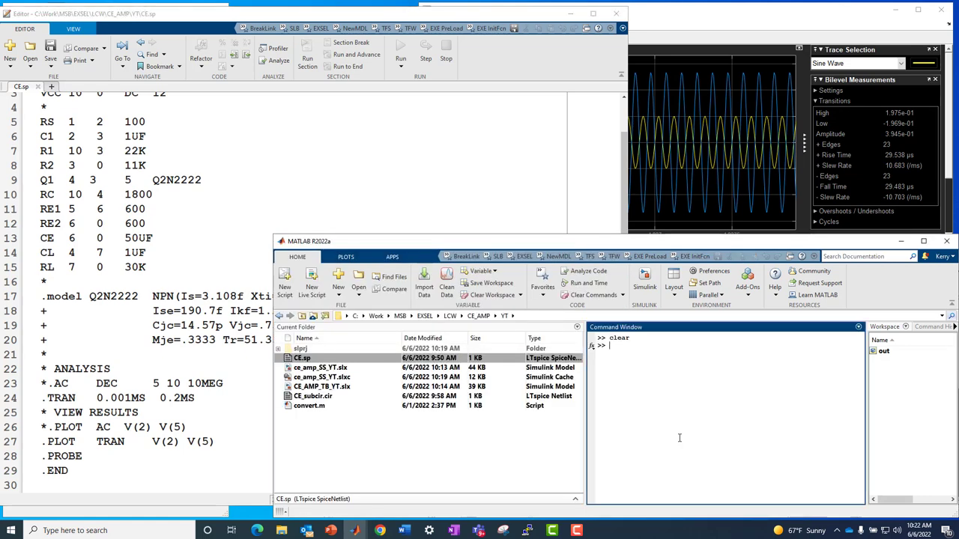
click(311, 398)
double_click(311, 397)
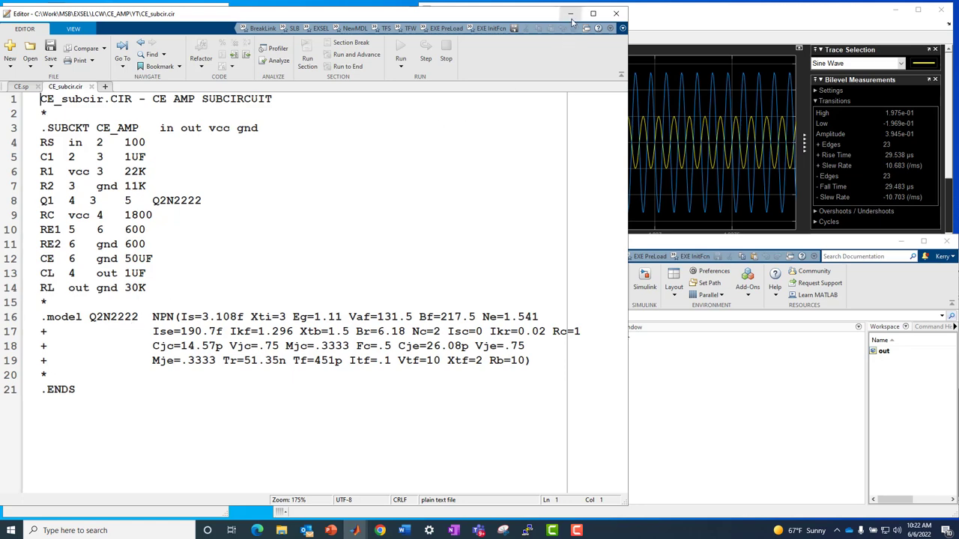
click(570, 13)
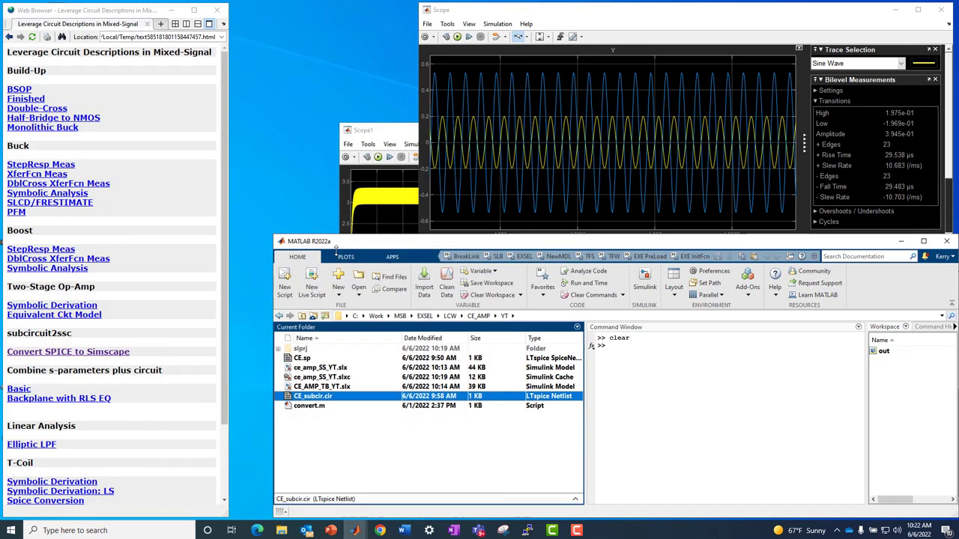
Step: Open convert.m and review its subcircuit2ssc call on CE_subcir.cir and ssc_build ce_amp_ckt
double_click(306, 406)
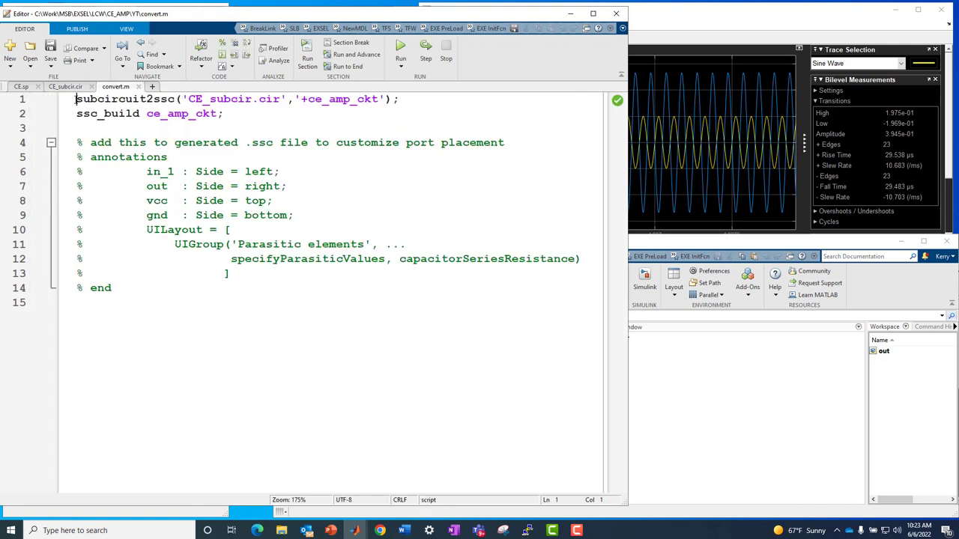
drag(77, 99, 379, 100)
click(309, 117)
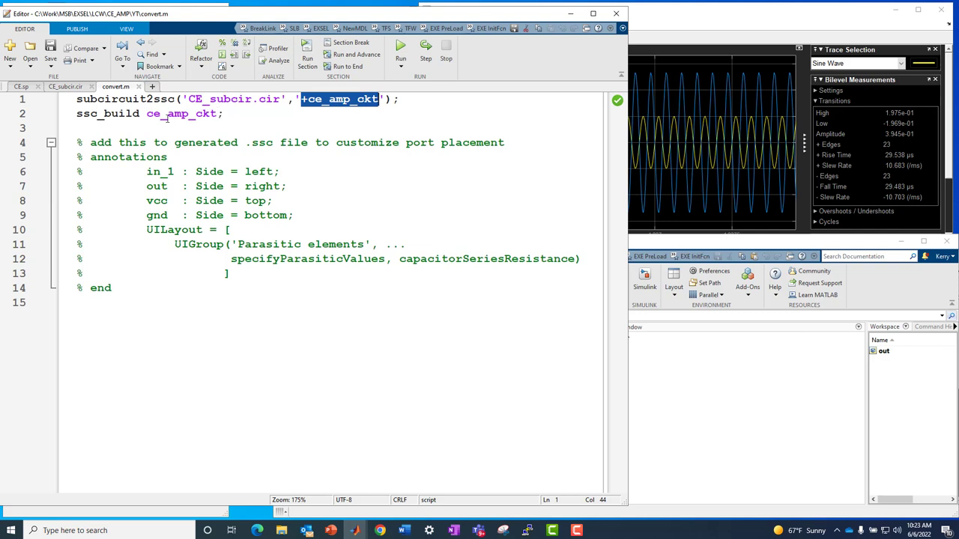
Step: Run convert.m and open the generated +ce_amp_ckt package folder
click(401, 48)
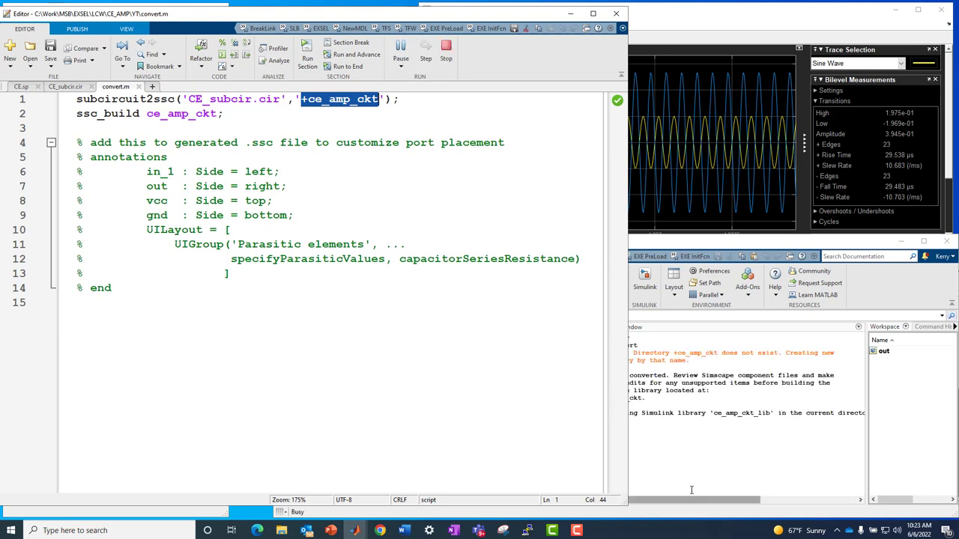
click(671, 467)
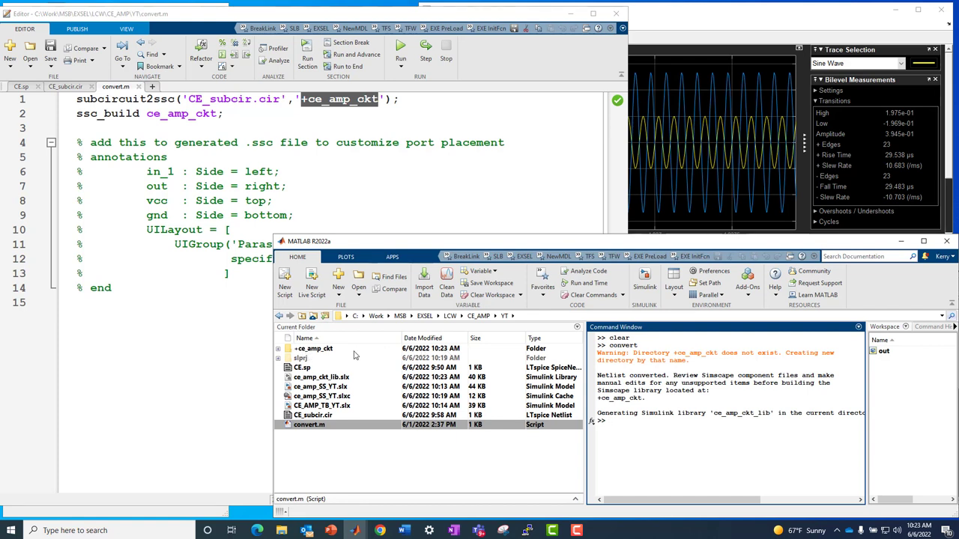
double_click(300, 349)
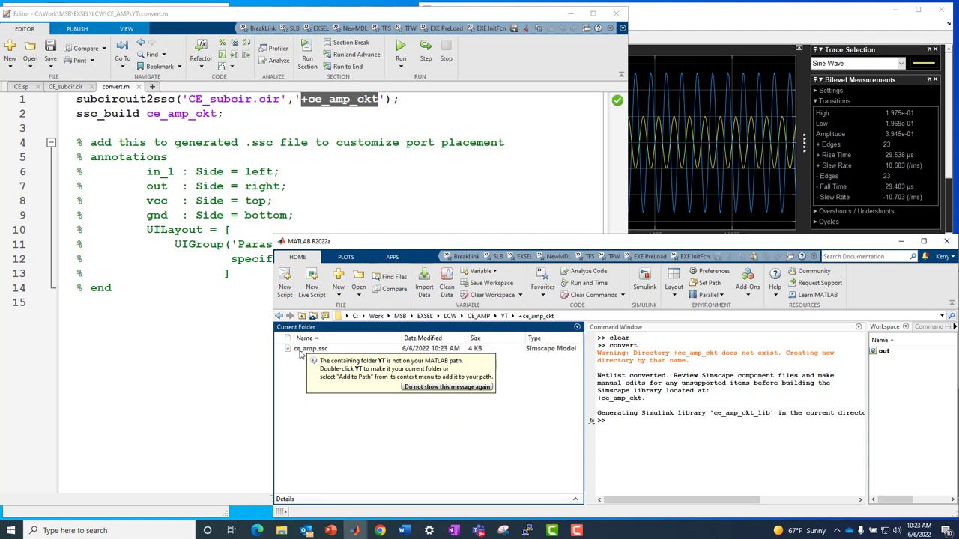
Step: Review the generated ce_amp.ssc file, close it, and return to the YT folder
double_click(301, 350)
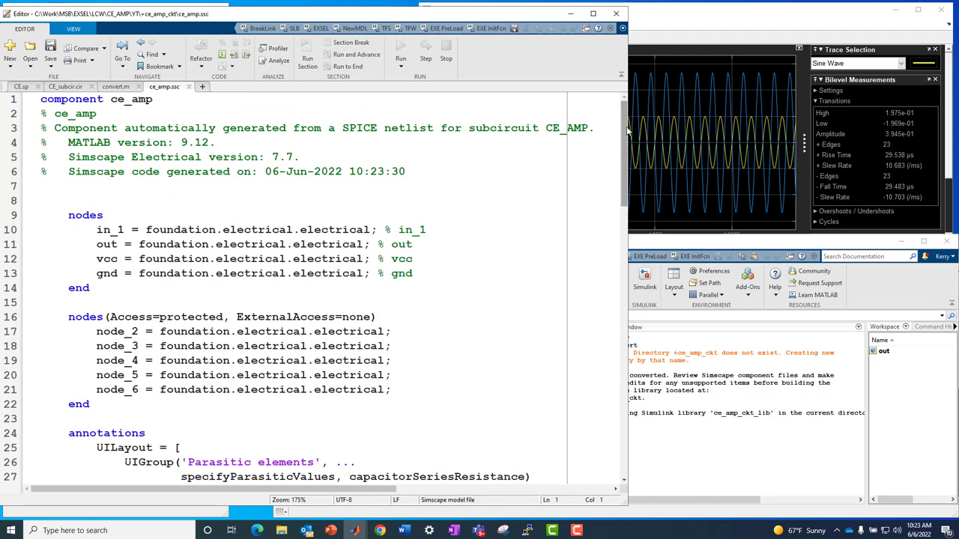
drag(622, 128, 624, 293)
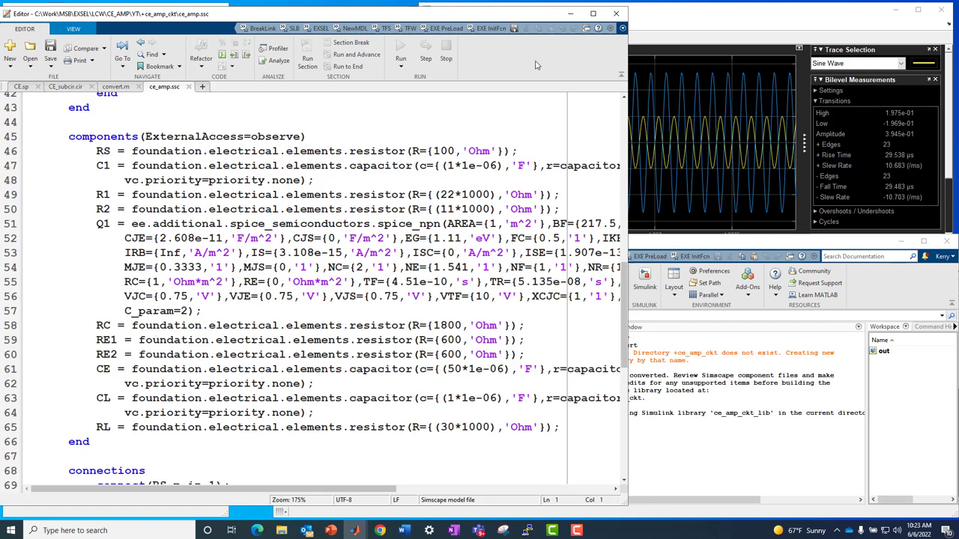
click(616, 15)
click(504, 317)
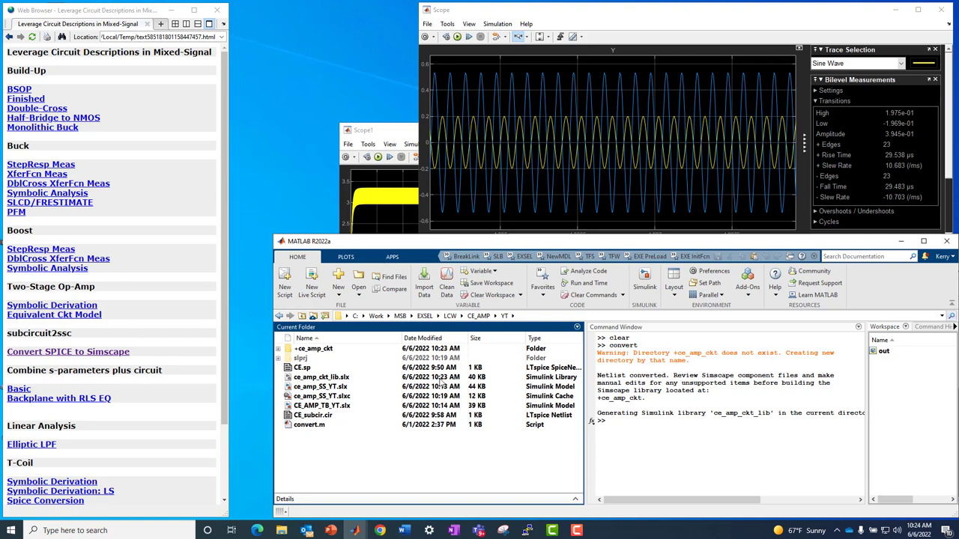
Step: Open the ce_amp_ckt_lib library and enlarge its window to fit the ce_amp block
click(320, 378)
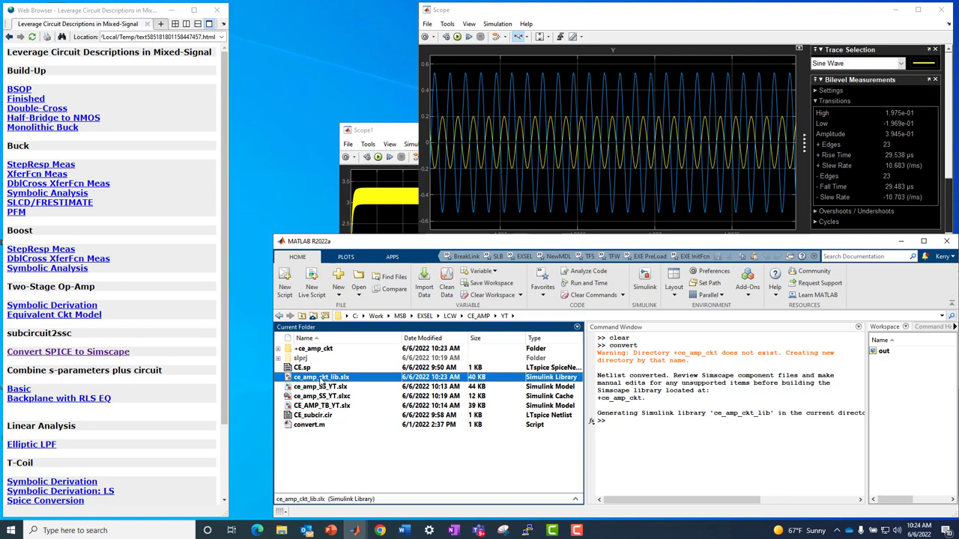
double_click(320, 378)
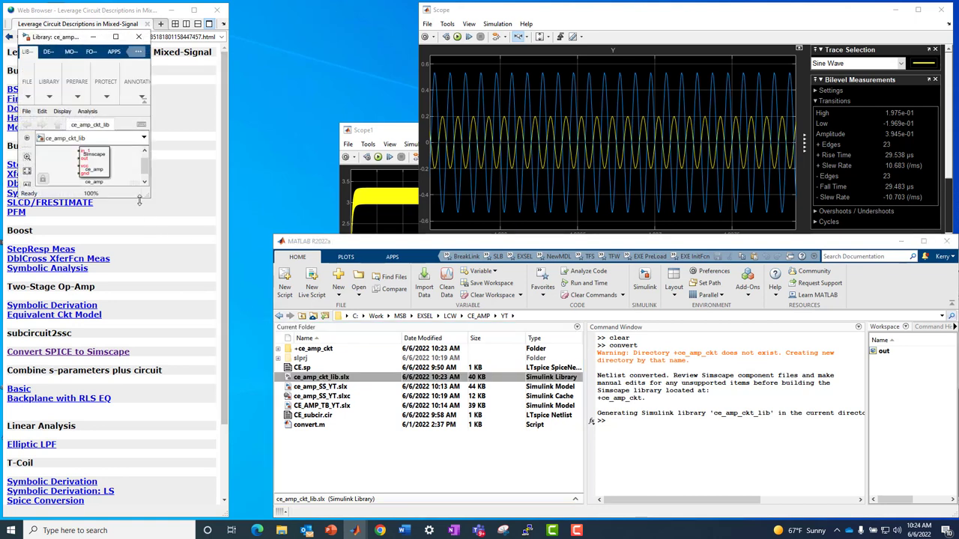
drag(148, 201, 367, 344)
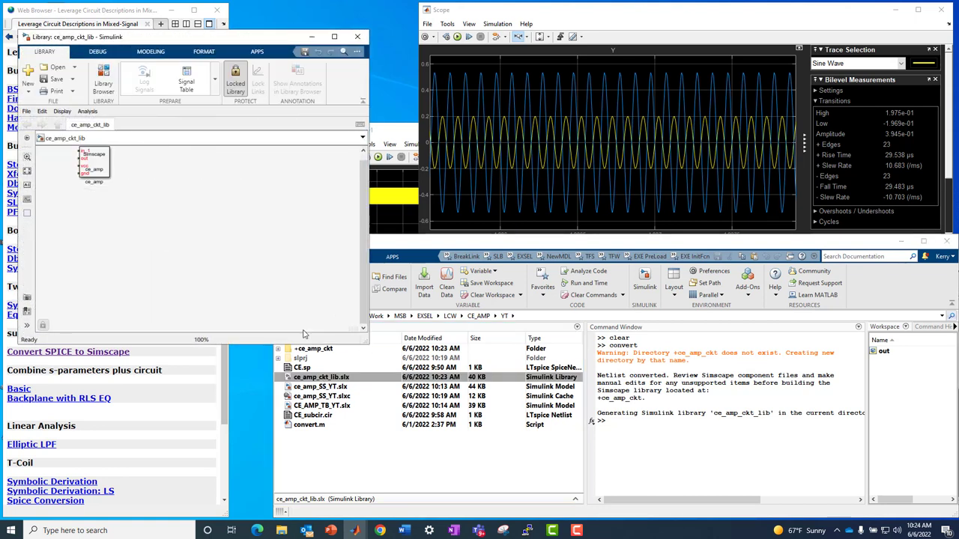
key(space)
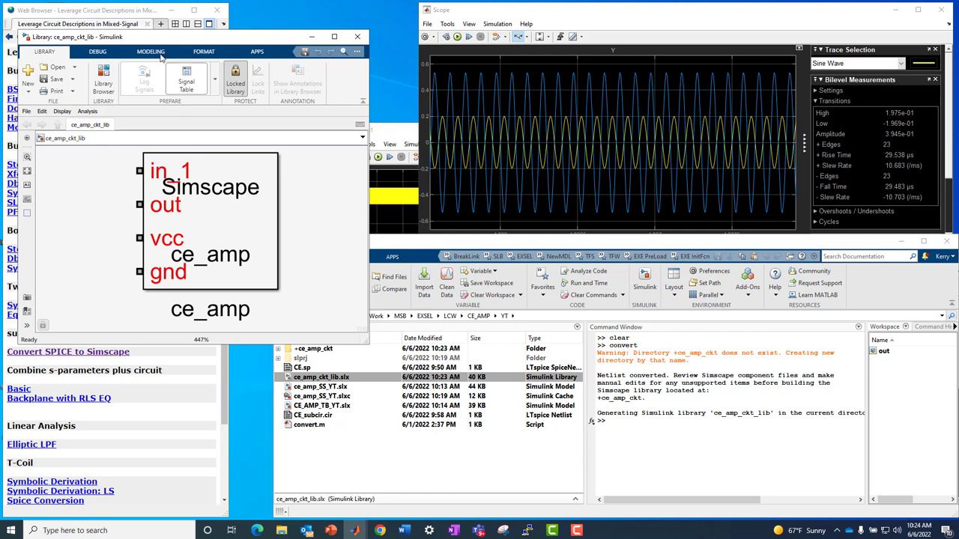
drag(153, 40, 195, 40)
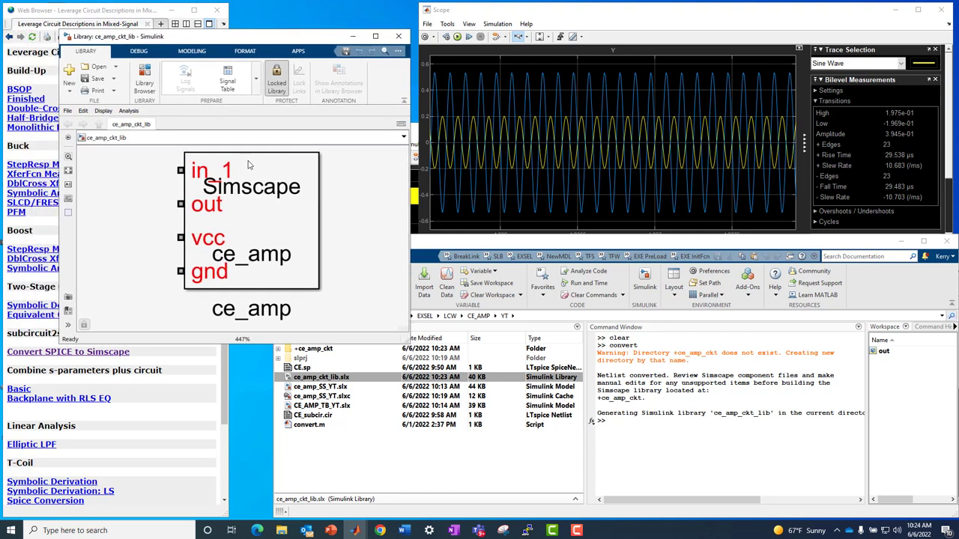
Step: Inspect the ce_amp block's parameters and its generated Simscape source code
double_click(274, 224)
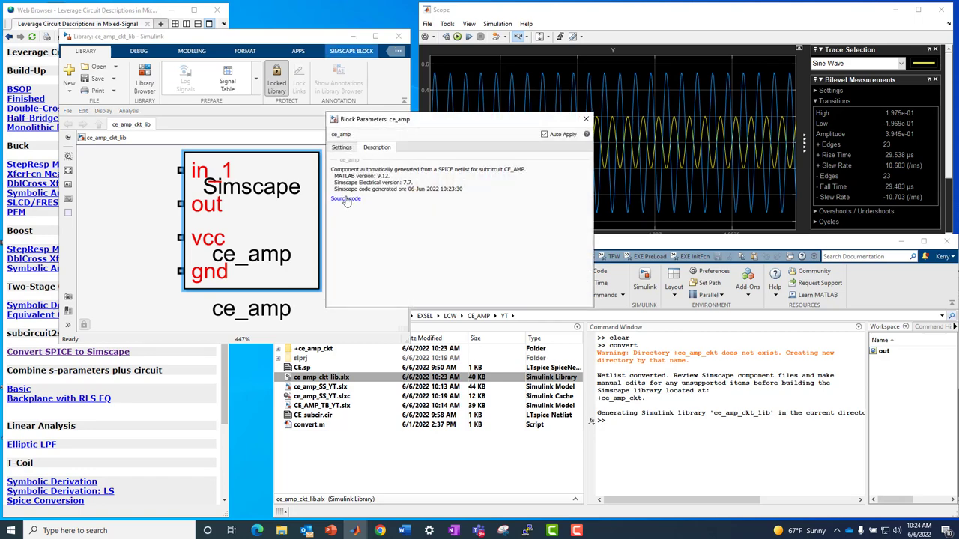
click(346, 199)
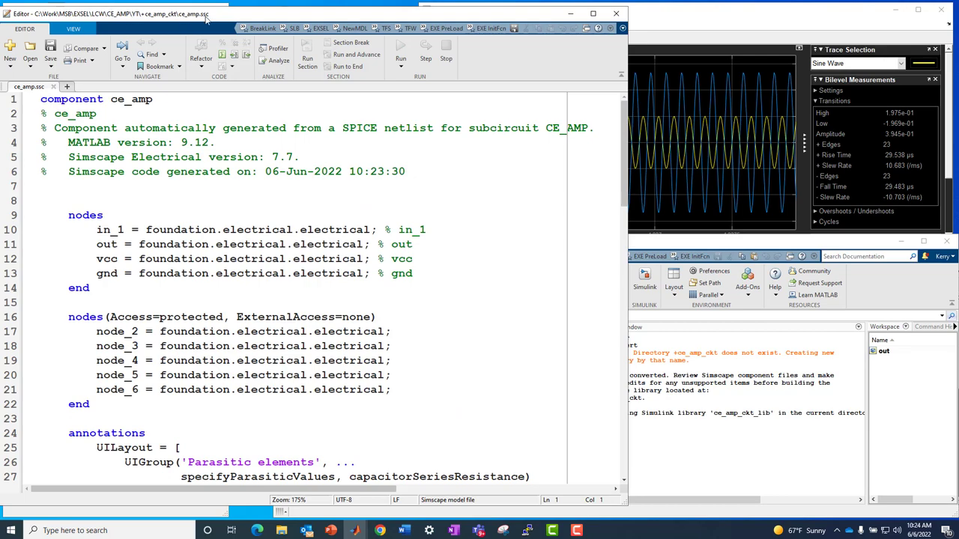
scroll(231, 209, down, 10)
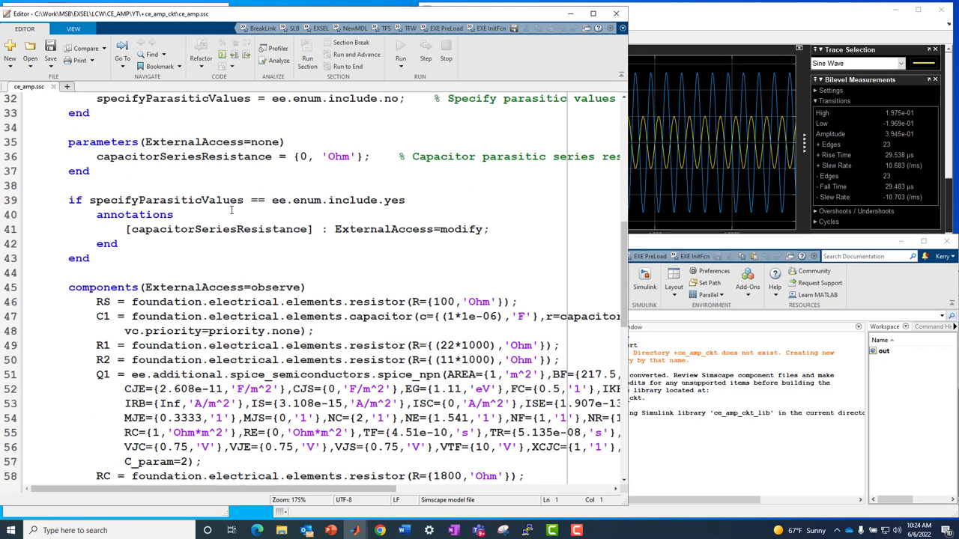
scroll(231, 210, down, 3)
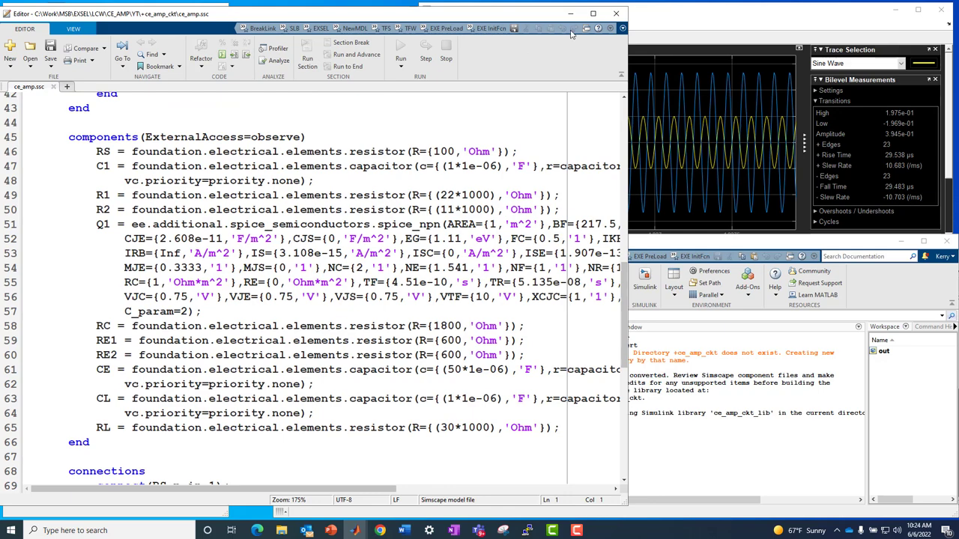
click(615, 14)
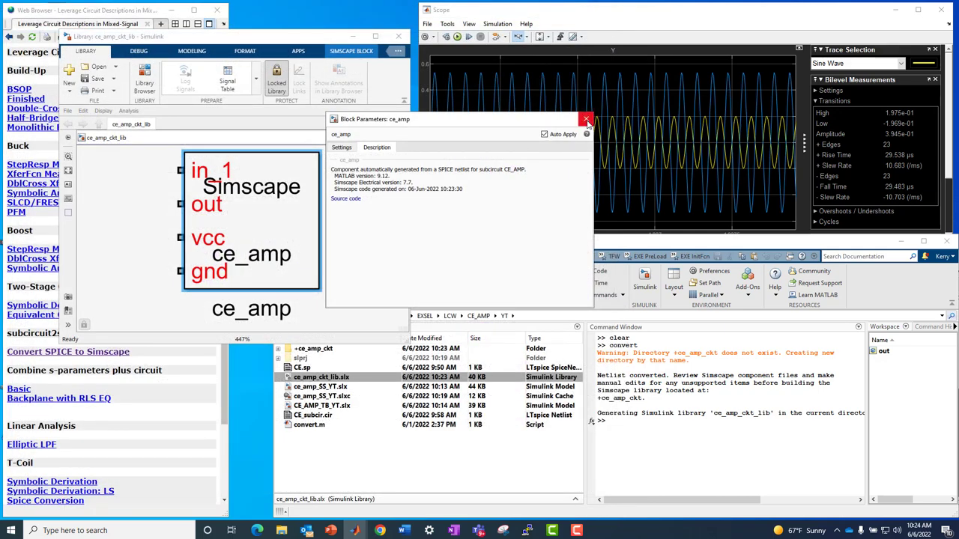
click(586, 120)
Step: Open the CE_AMP_TB_YT test bench and review its Sine Wave, 12 V Constant1 and Scope blocks
drag(264, 39, 677, 20)
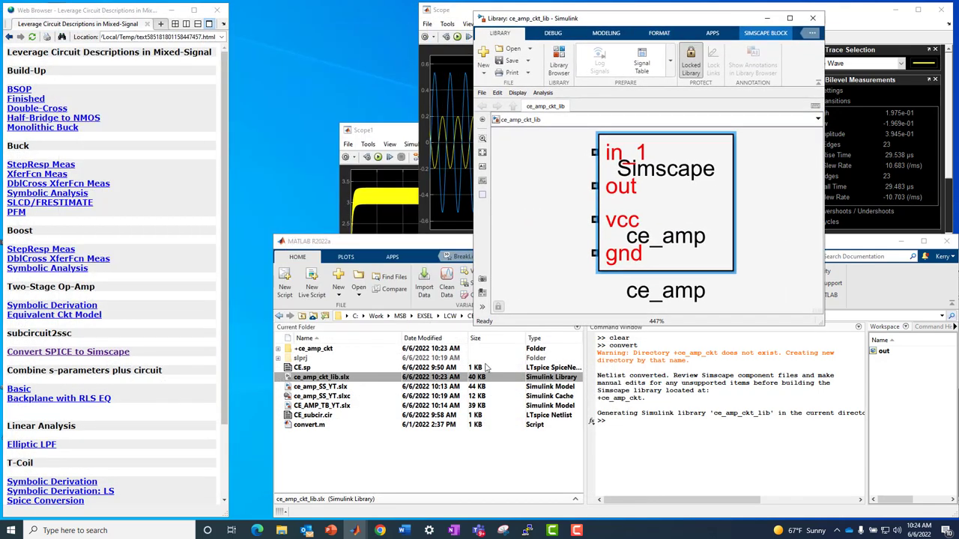
click(318, 406)
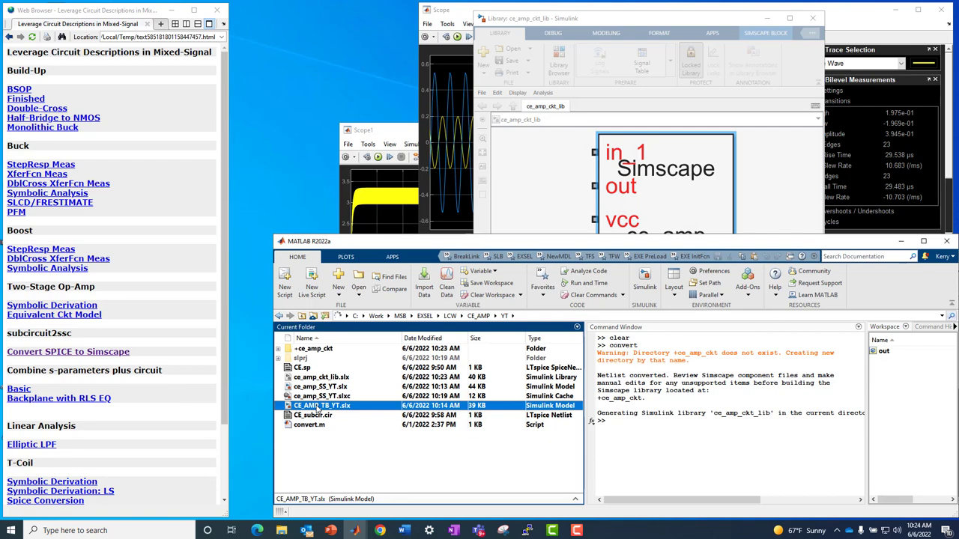
double_click(318, 409)
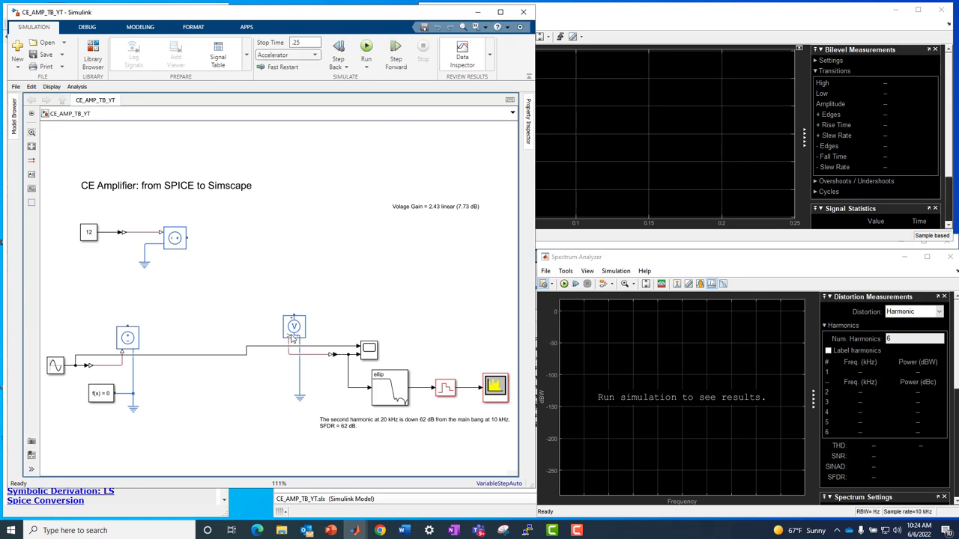
click(54, 367)
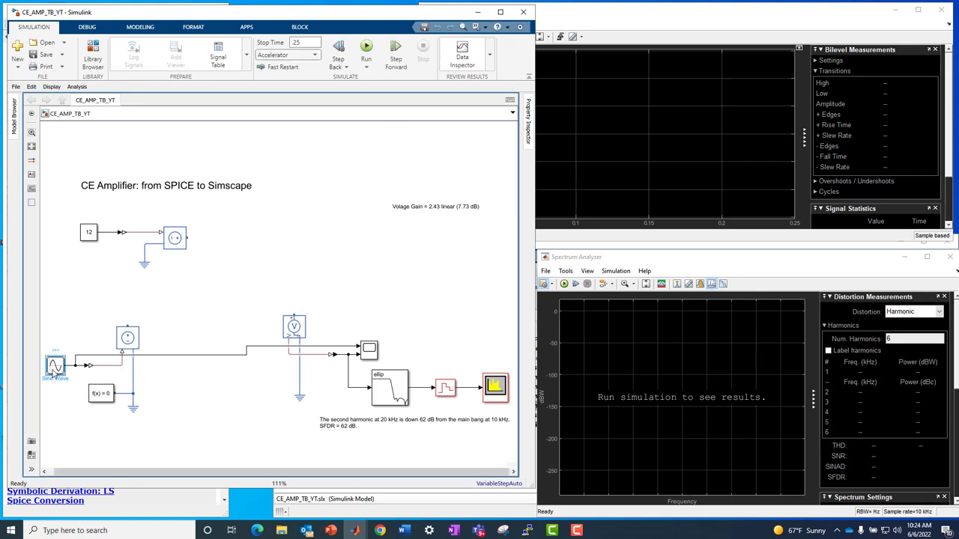
click(89, 234)
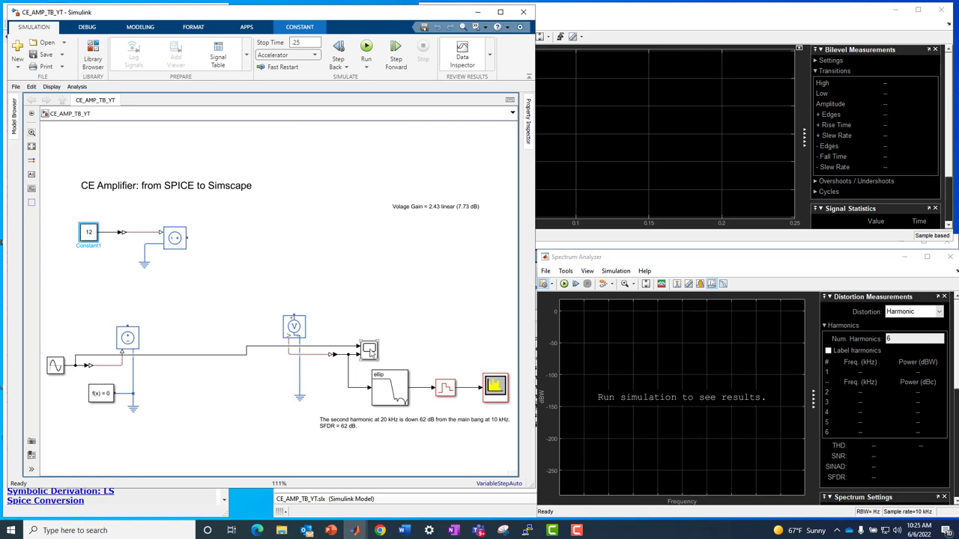
click(366, 349)
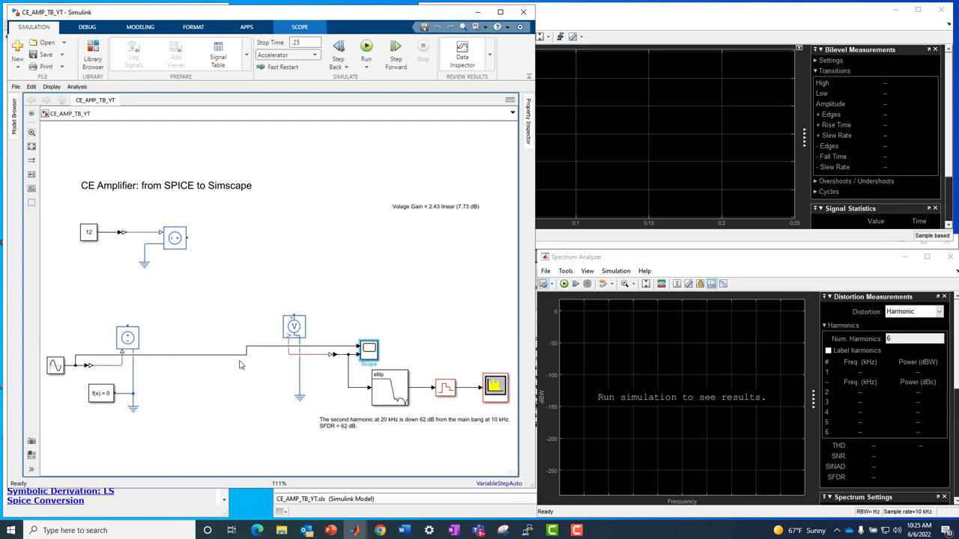
click(466, 515)
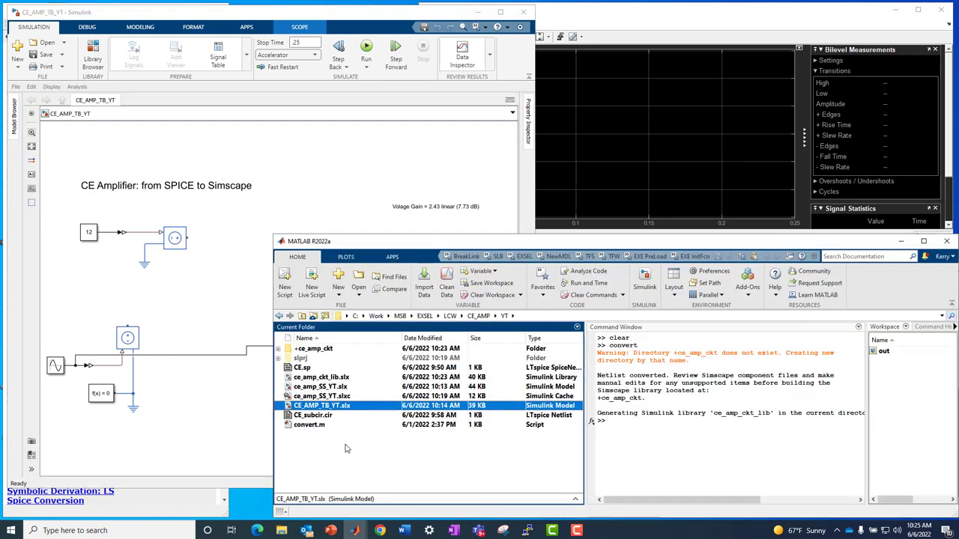
Step: Add the ce_amp library block to the test bench and wire its vcc and out ports
double_click(318, 378)
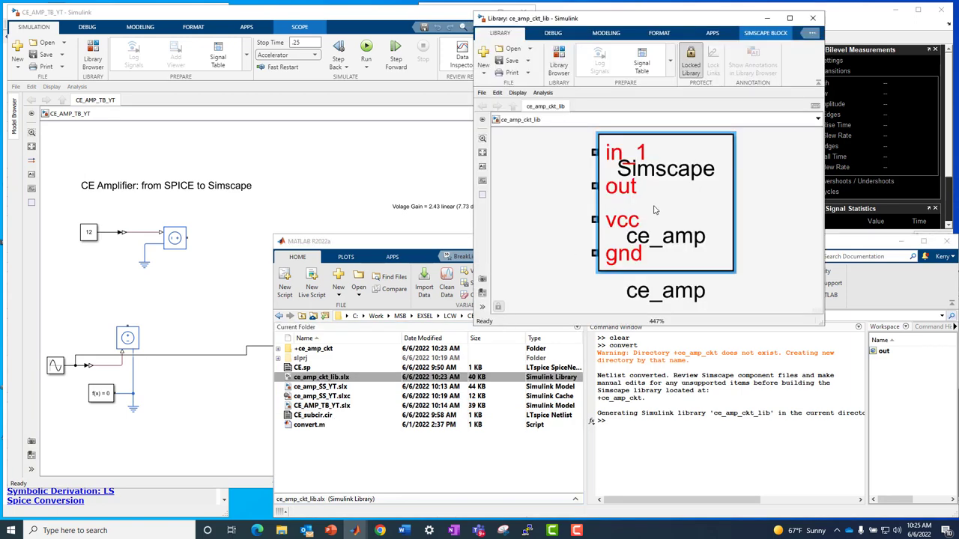
drag(244, 303, 218, 306)
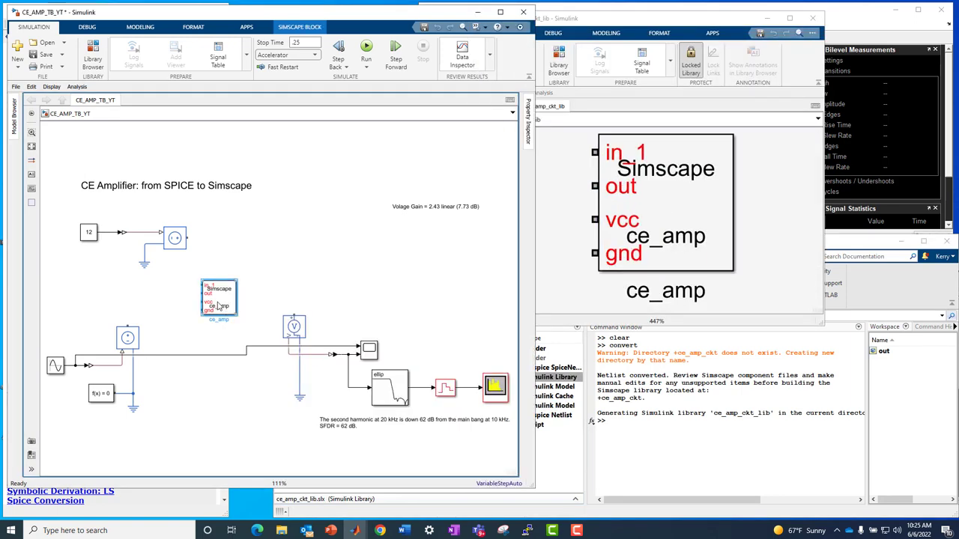
drag(210, 302, 241, 277)
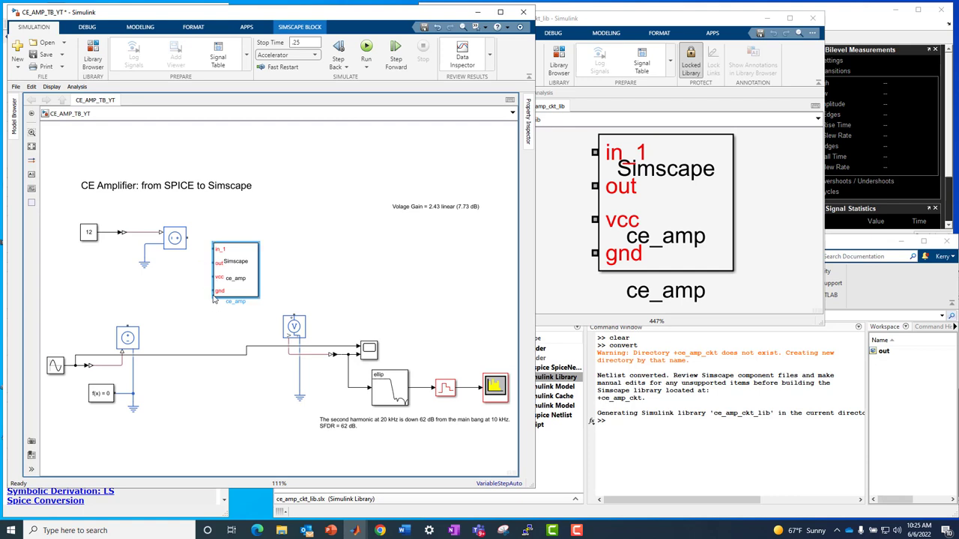
drag(193, 239, 133, 373)
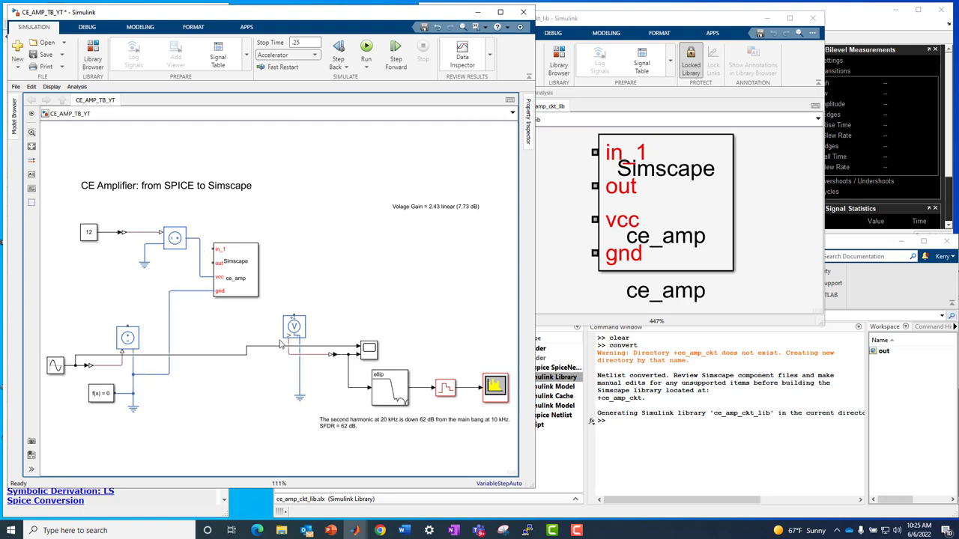
drag(293, 308, 127, 328)
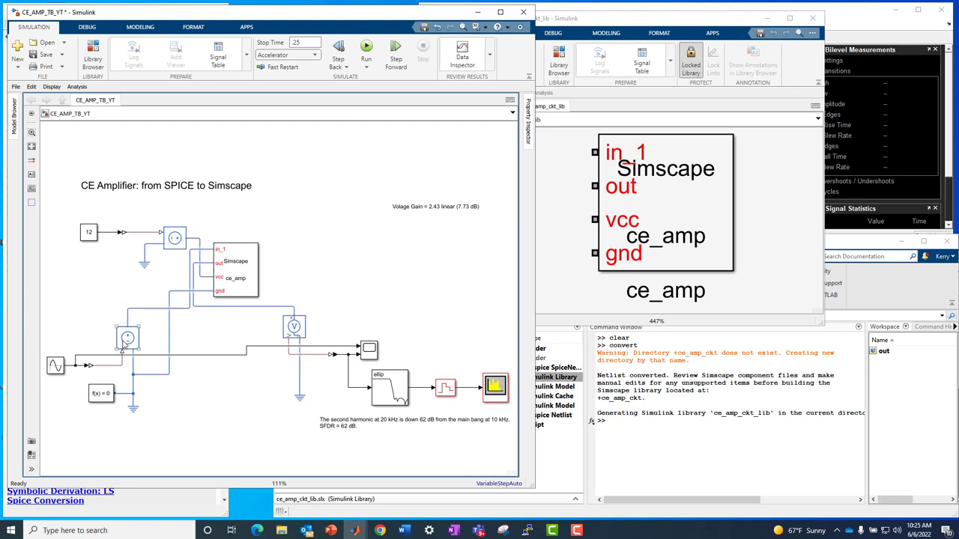
Step: Check the Sine Wave block's frequency of 2*pi*10e3
double_click(55, 364)
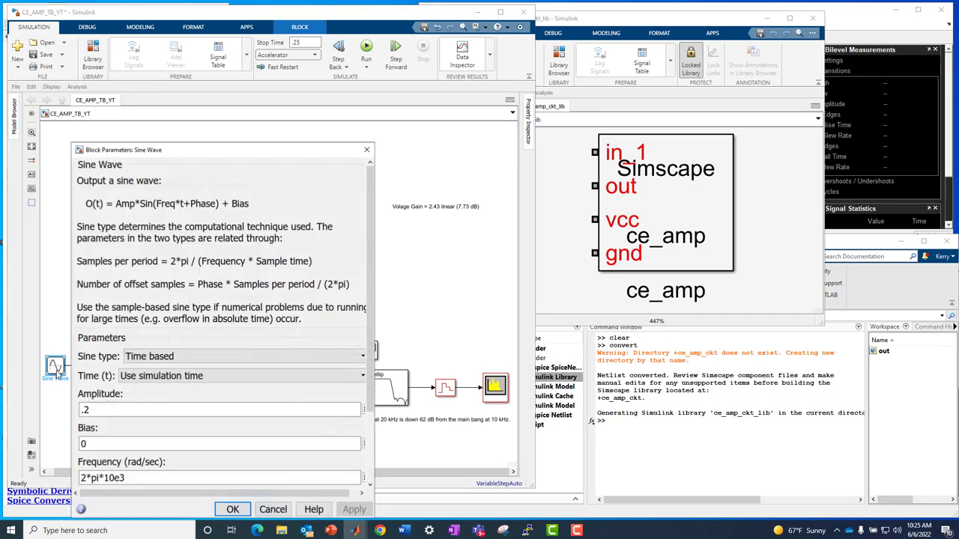
drag(148, 478, 80, 478)
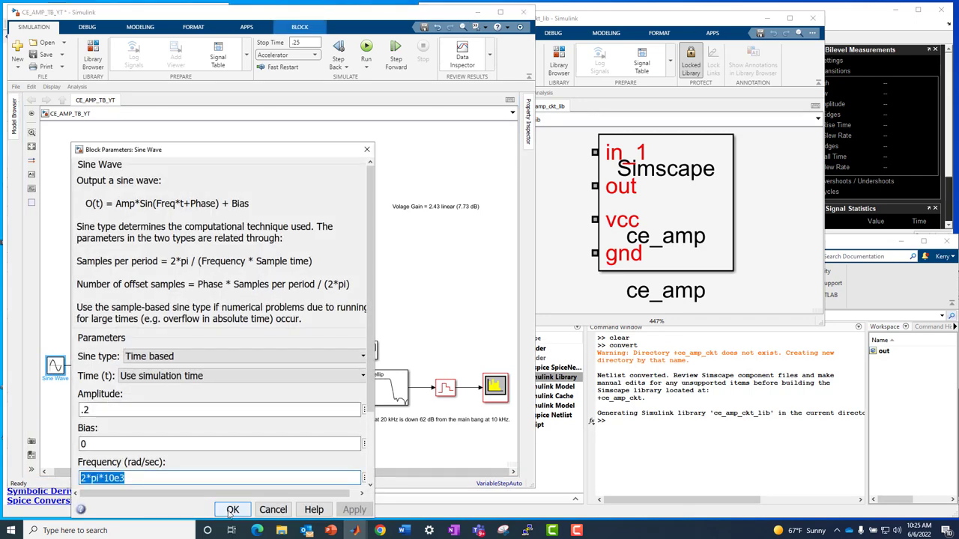
click(232, 510)
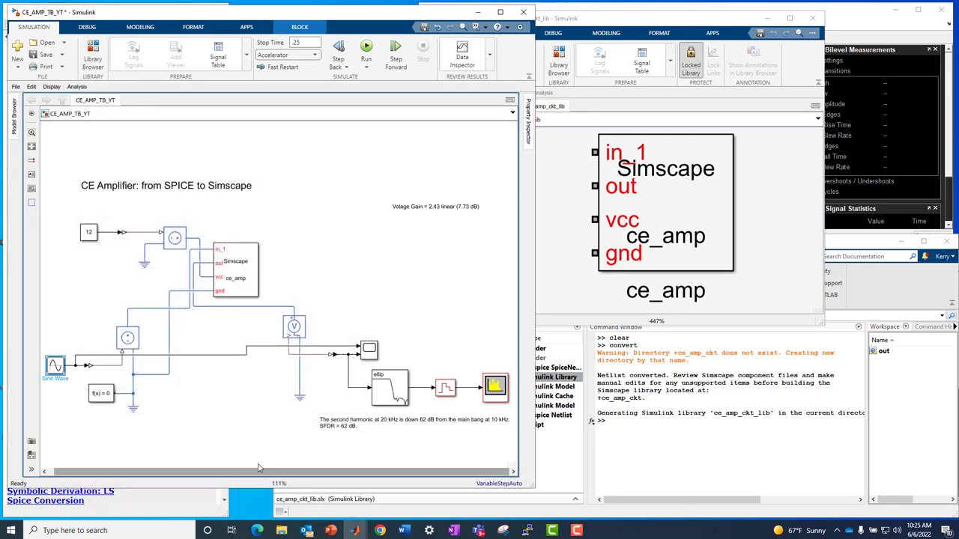
click(307, 269)
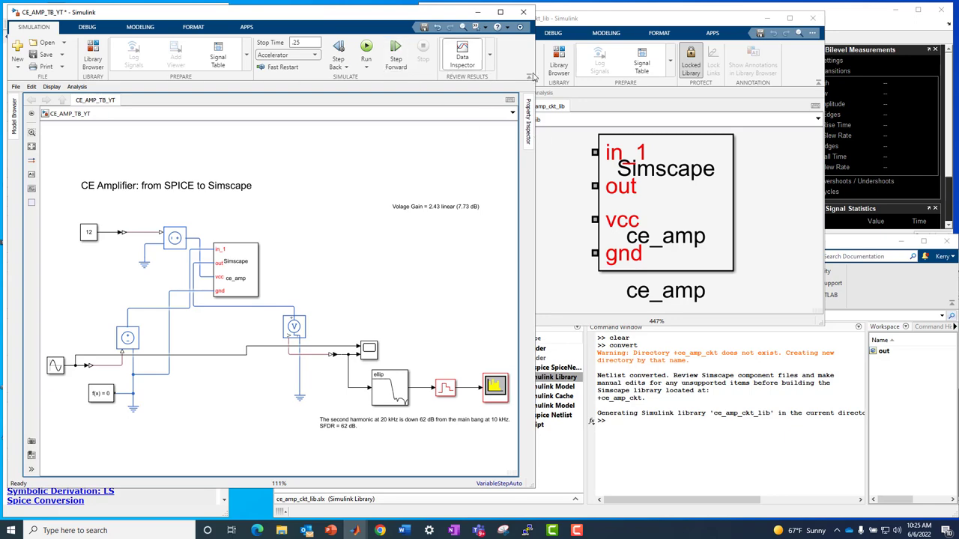
Step: Run the test bench simulation and bring the Scope output trace to the front
click(766, 18)
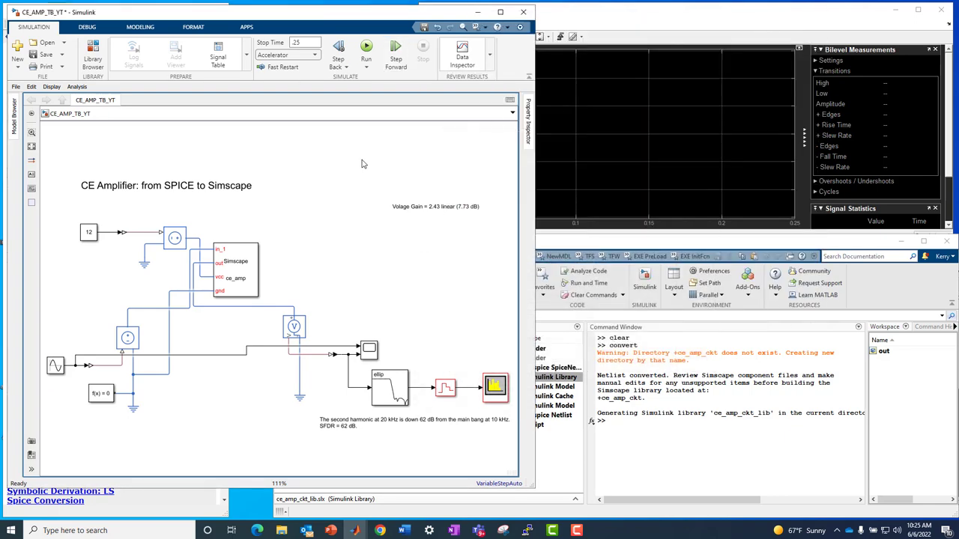
click(366, 48)
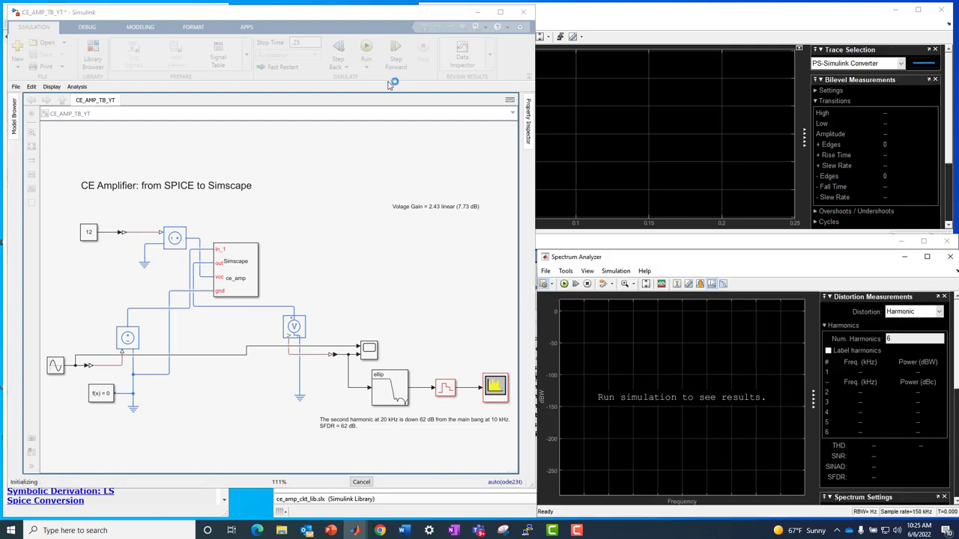
click(609, 22)
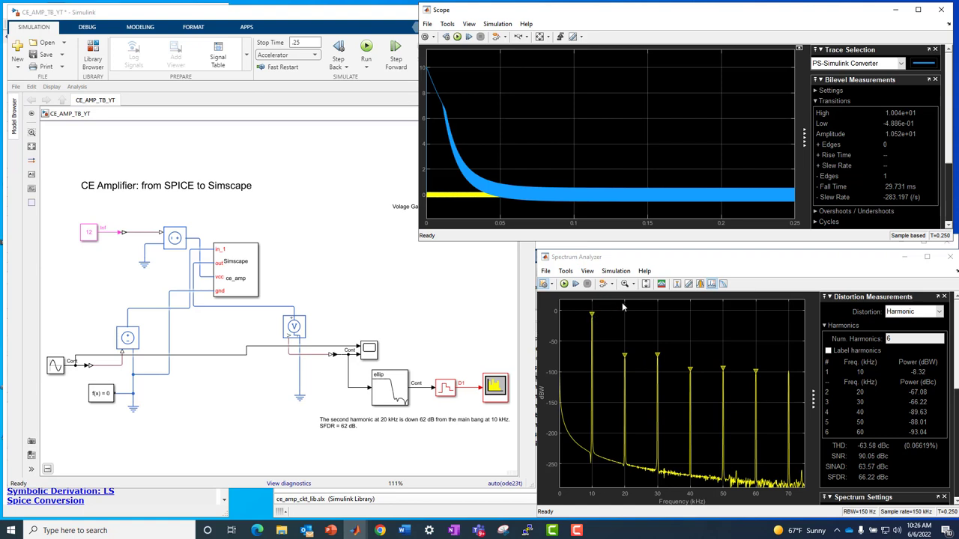
Step: Zoom the Spectrum Analyzer's Y axis to 0 to -95 dBW, then restore the full 0 to -250 dBW view
click(633, 284)
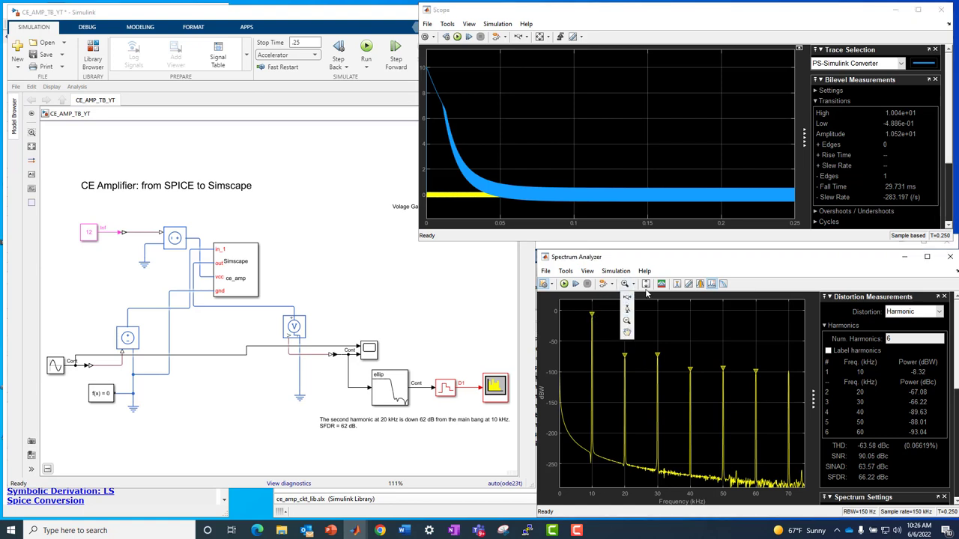
click(627, 308)
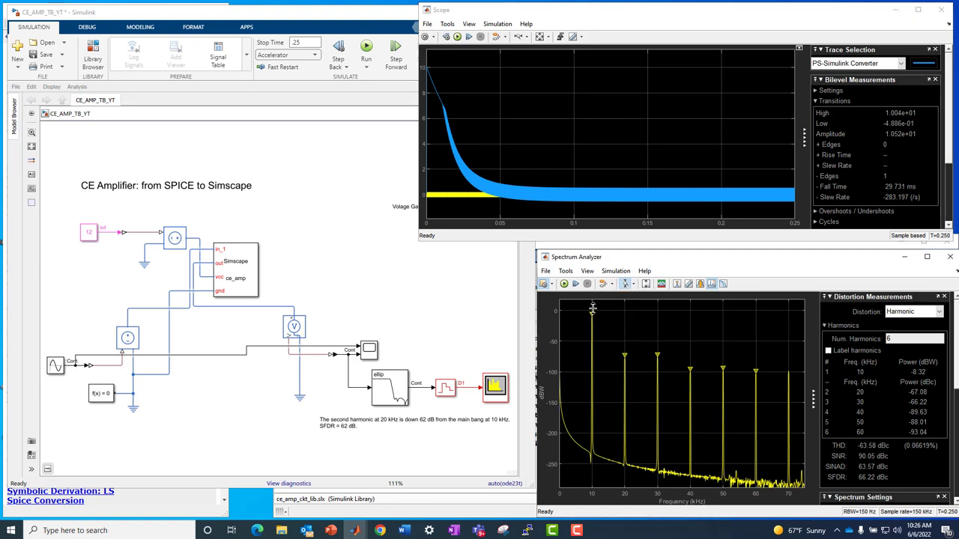
drag(591, 309, 607, 370)
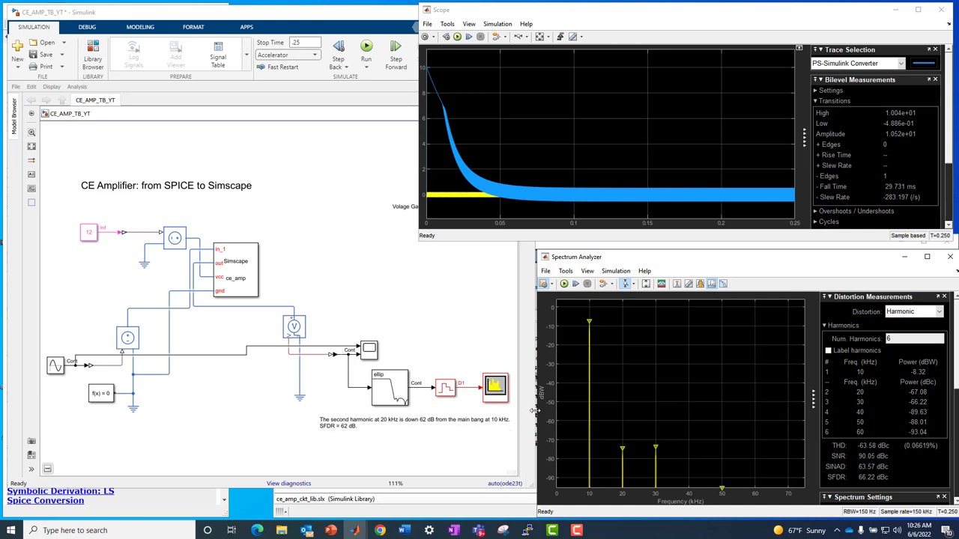
right_click(634, 372)
click(644, 387)
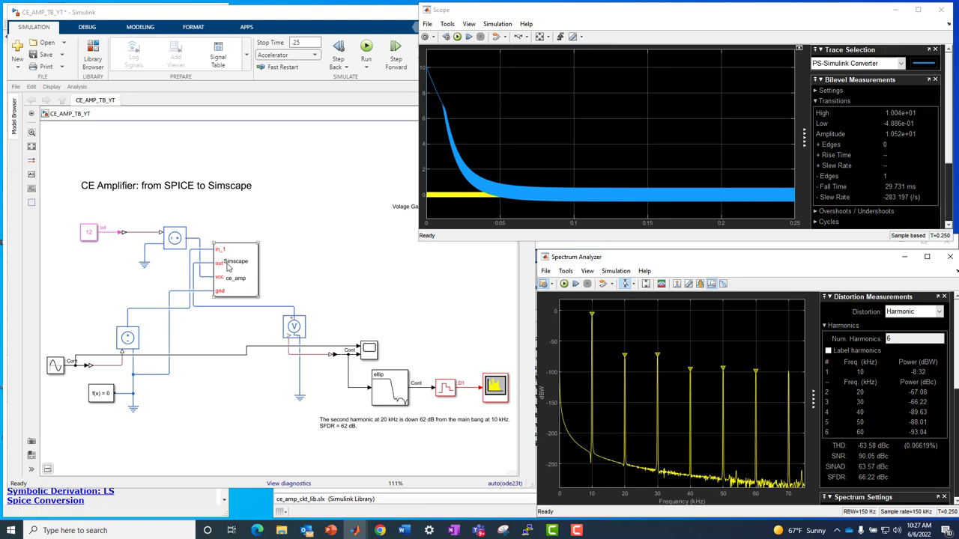
Step: Open convert.m in the MATLAB Editor and select its commented port-side annotations, lines 5–14
click(247, 274)
click(355, 531)
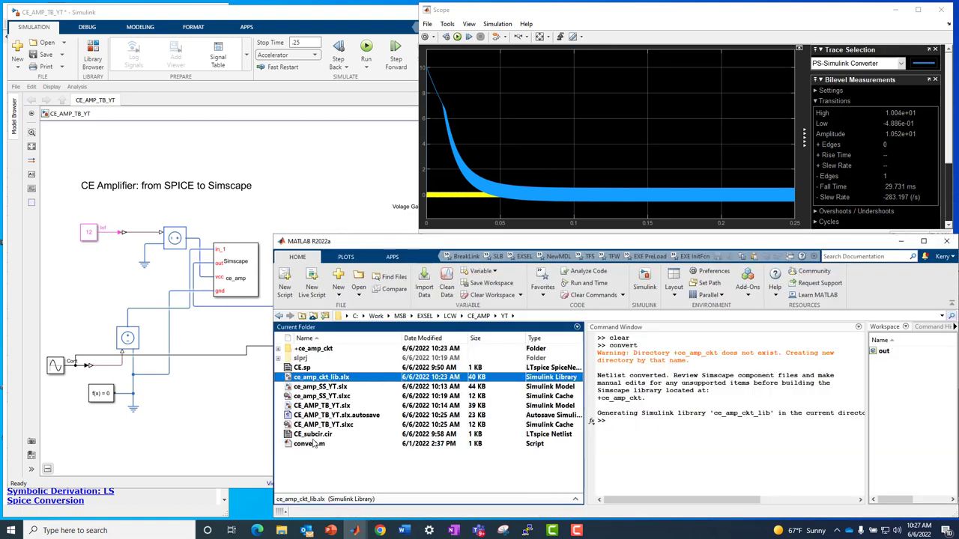
double_click(313, 444)
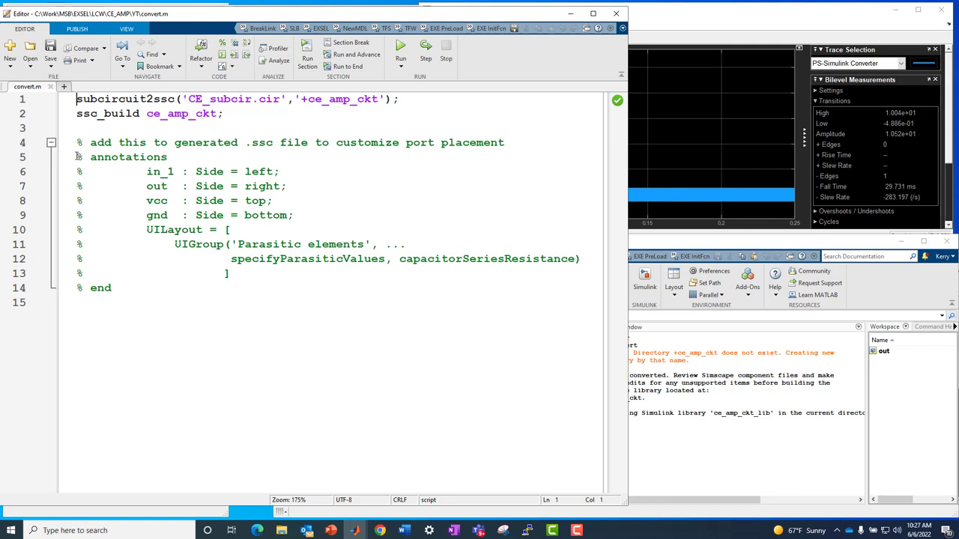
drag(77, 157, 135, 288)
key(ctrl+c)
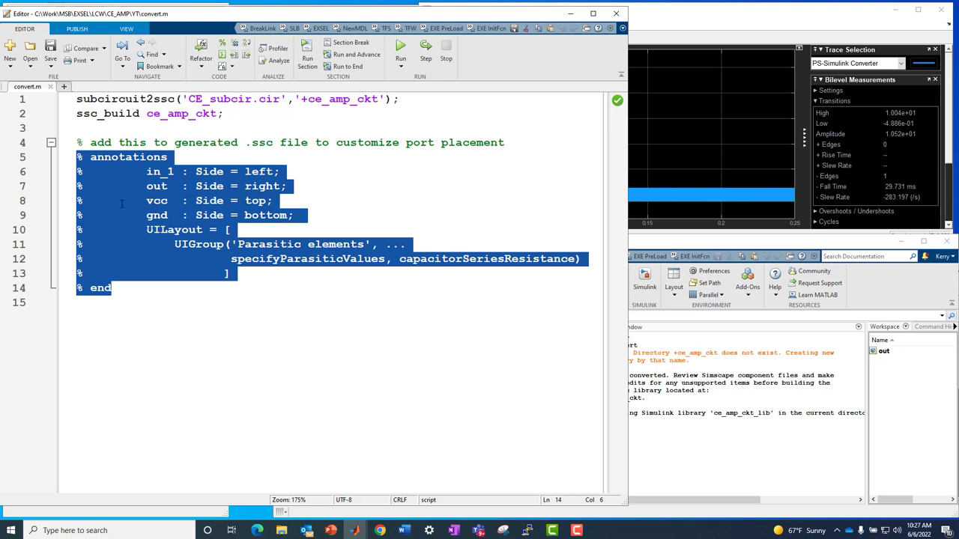
Step: Open ce_amp.ssc and paste the commented port-side annotations above its existing annotations block at line 24
click(652, 328)
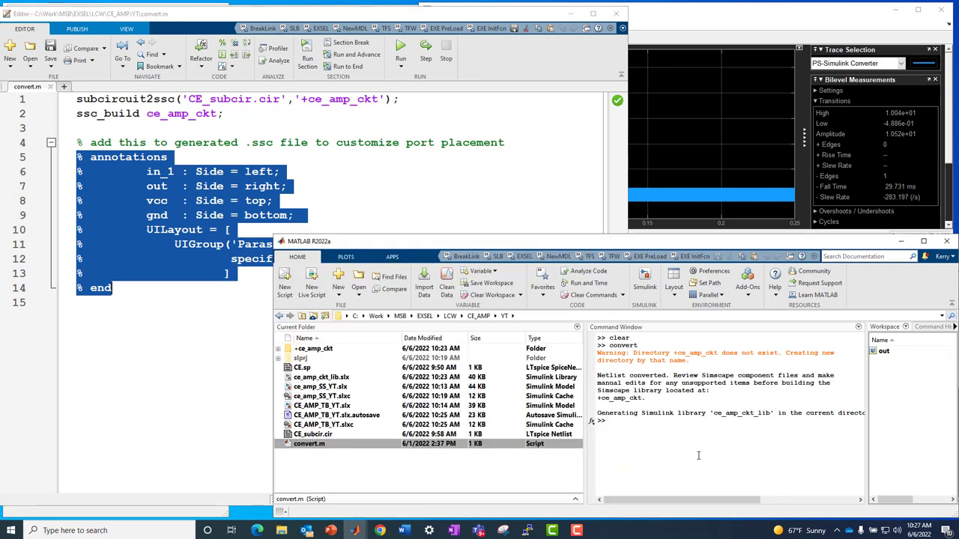
double_click(318, 349)
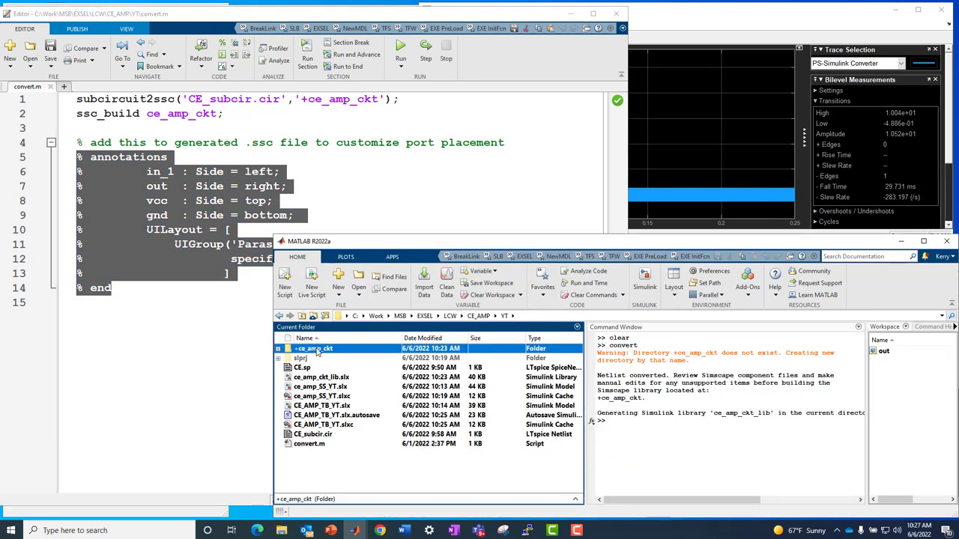
double_click(318, 350)
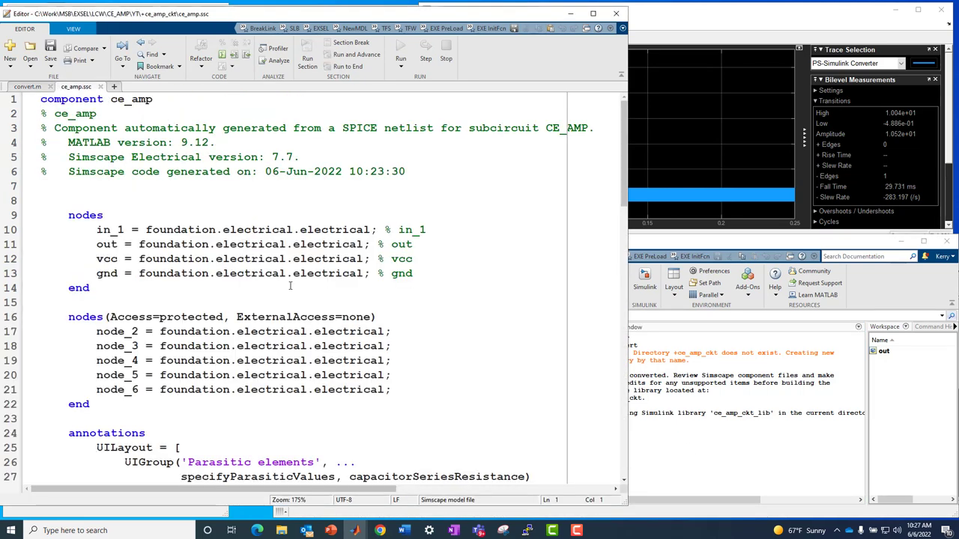
scroll(290, 285, down, 6)
scroll(262, 292, up, 5)
scroll(225, 299, down, 2)
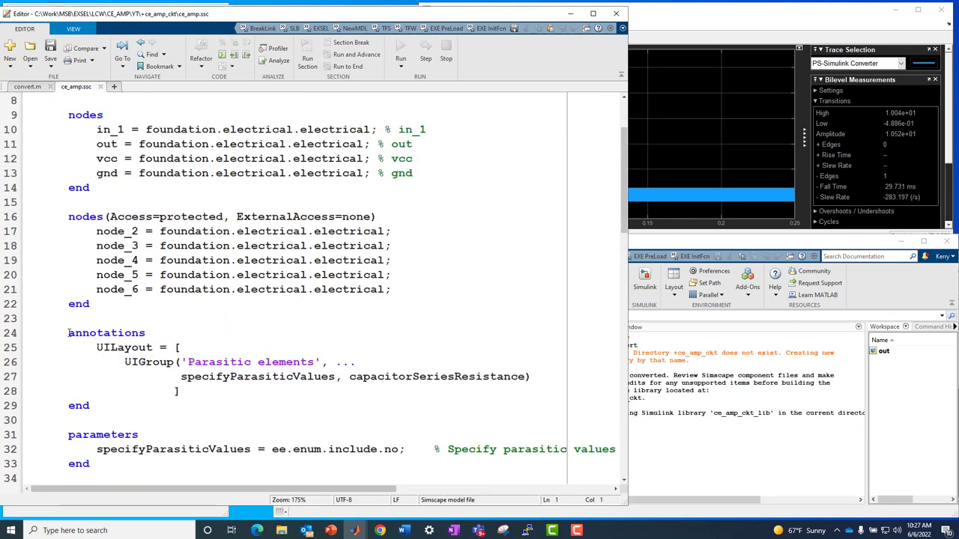
mouse_move(68, 332)
mouse_down()
mouse_move(117, 393)
mouse_move(93, 406)
mouse_up()
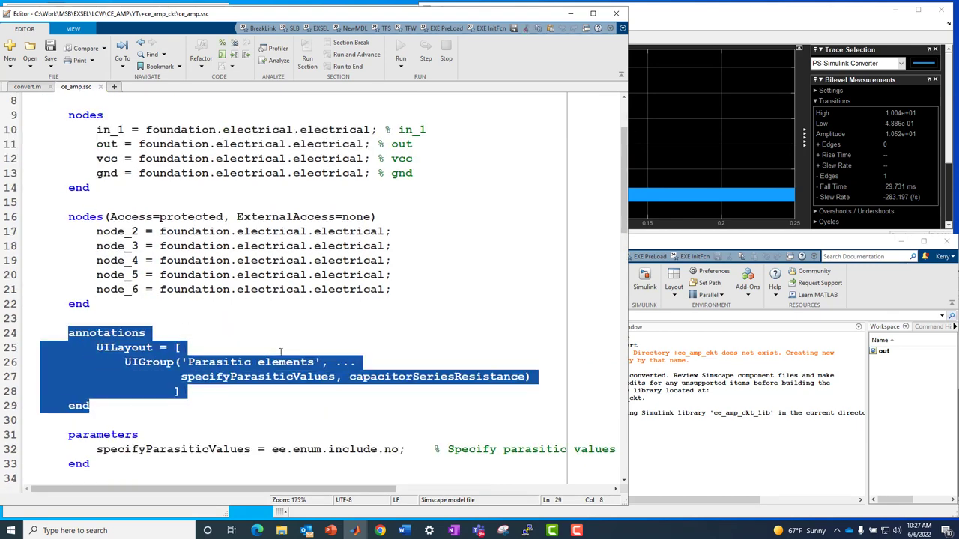
click(86, 317)
key(Return)
key(Return)
key(Return)
key(Up)
key(Up)
key(ctrl+v)
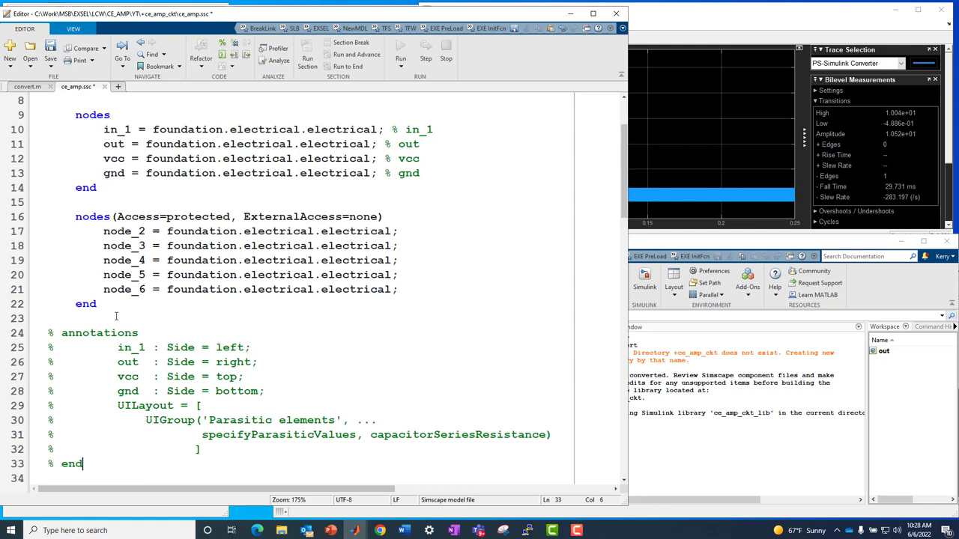
Step: Delete the old annotations block (lines 36–41) and its leftover blank lines
scroll(116, 317, down, 2)
click(117, 305)
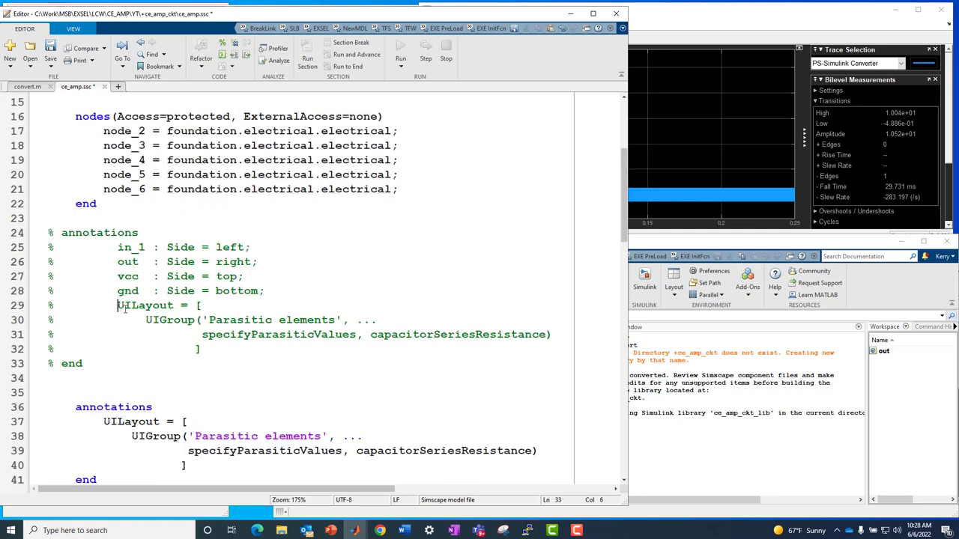
drag(126, 315, 240, 350)
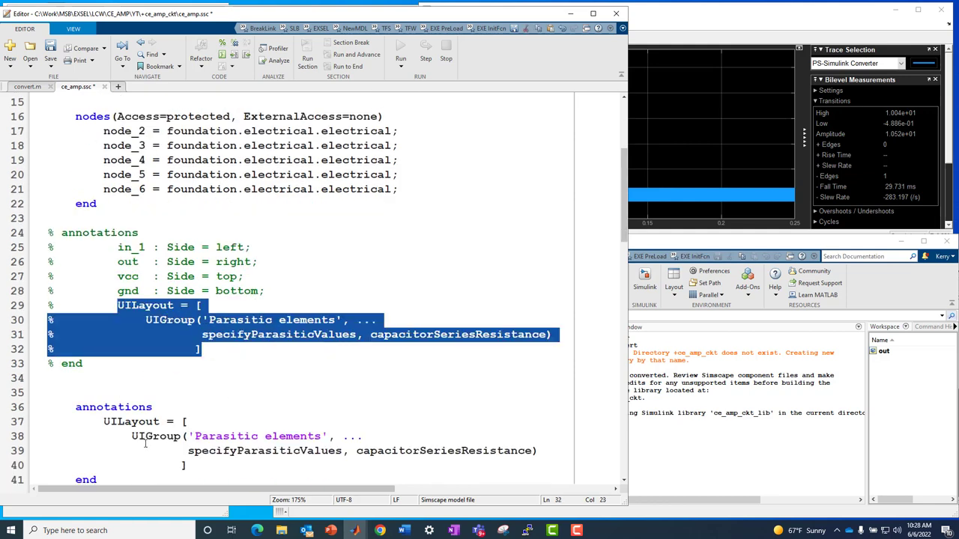
drag(118, 247, 194, 294)
click(131, 383)
mouse_move(75, 409)
mouse_down()
mouse_move(186, 466)
mouse_move(111, 475)
mouse_up()
key(Delete)
key(BackSpace)
key(BackSpace)
key(BackSpace)
key(BackSpace)
key(BackSpace)
key(BackSpace)
key(BackSpace)
key(BackSpace)
key(BackSpace)
key(BackSpace)
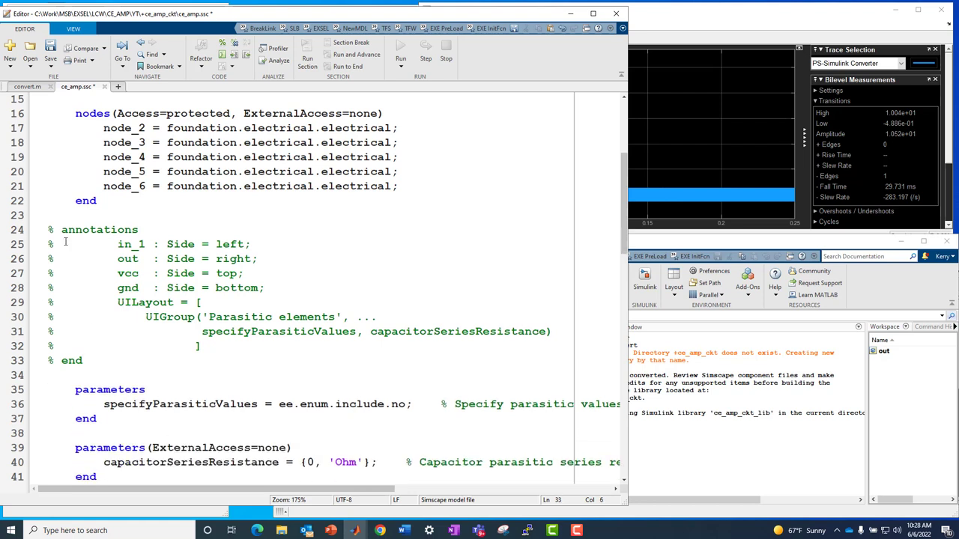
Step: Uncomment the new annotations block (lines 24–33) and indent it one level
mouse_move(47, 229)
mouse_down()
mouse_move(62, 242)
mouse_move(96, 346)
mouse_move(86, 362)
mouse_up()
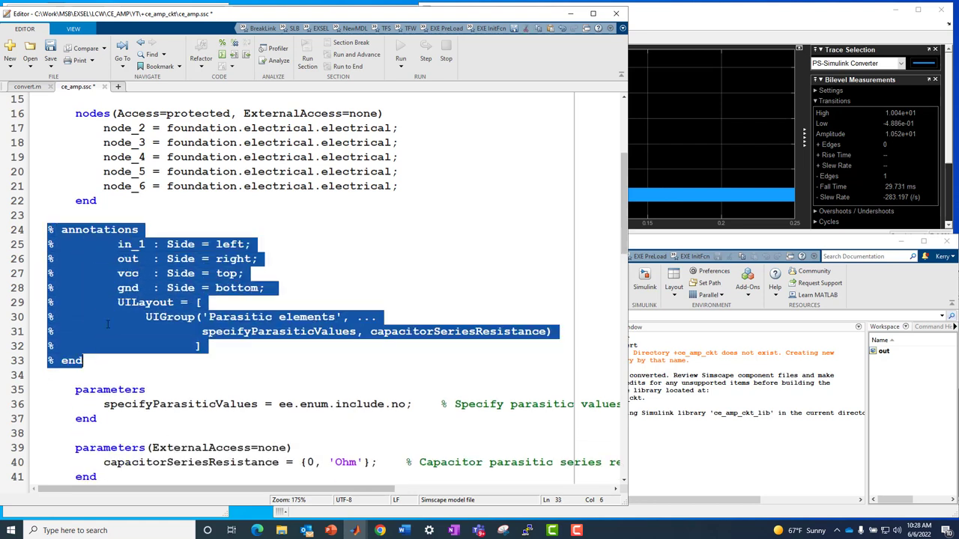
click(232, 43)
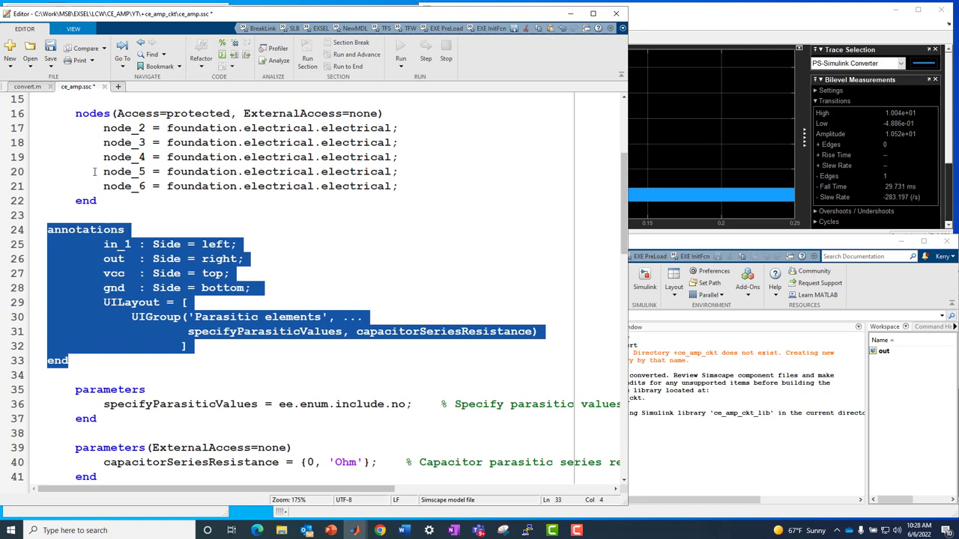
key(Tab)
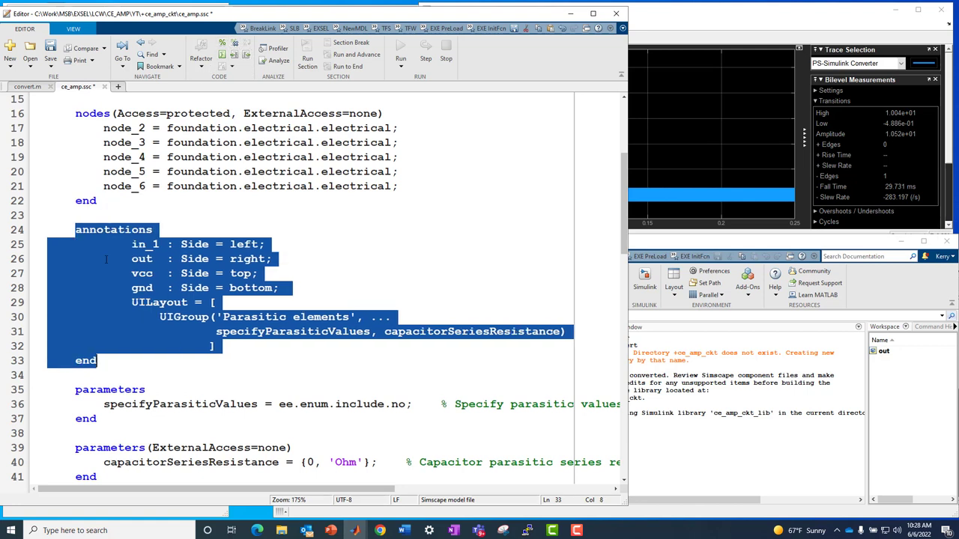
click(105, 259)
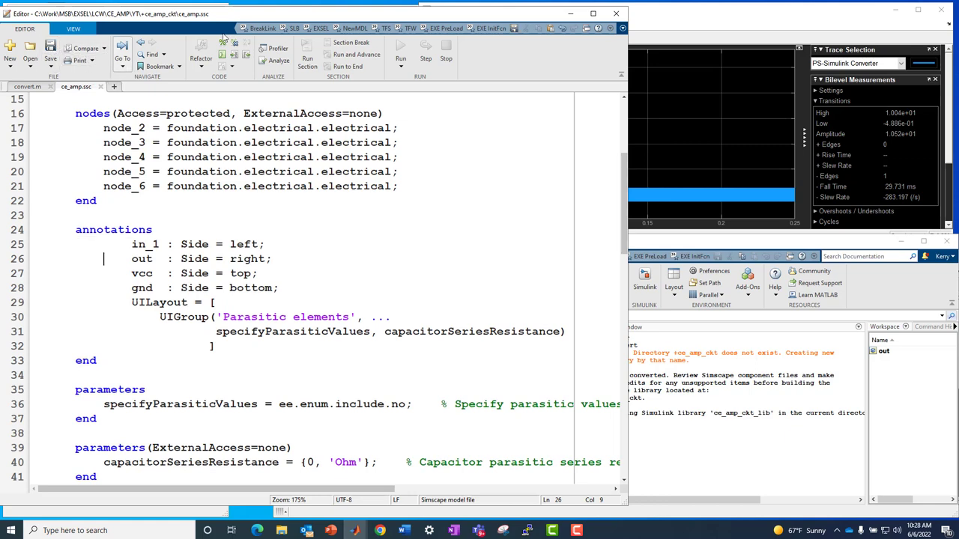
Step: Close ce_amp.ssc, move the current folder up to YT, and update the test bench diagram with Ctrl+D
click(616, 13)
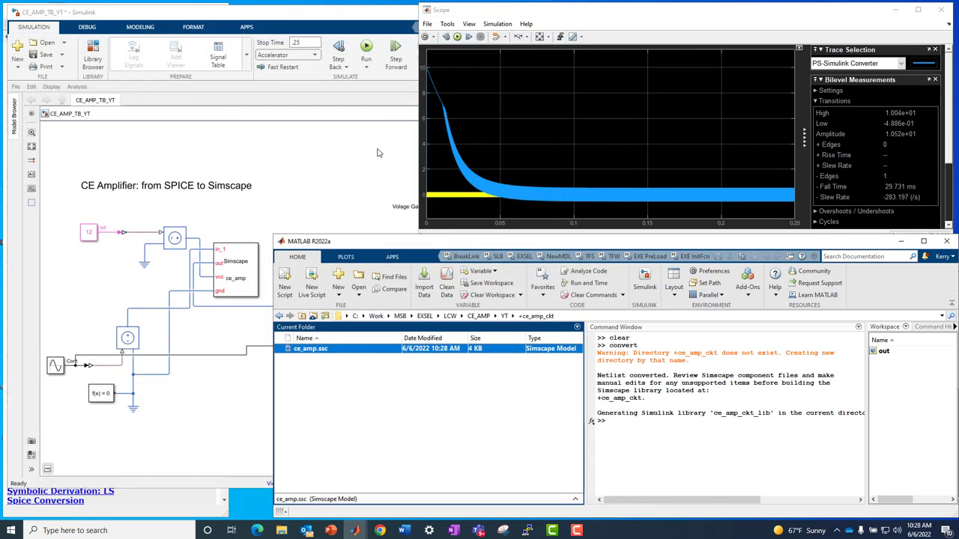
click(371, 155)
click(768, 458)
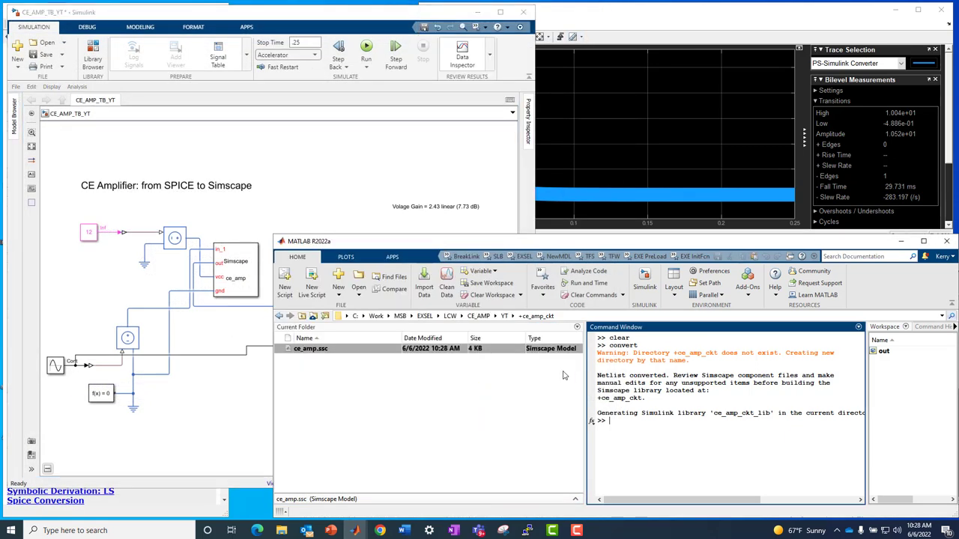
click(504, 316)
click(325, 170)
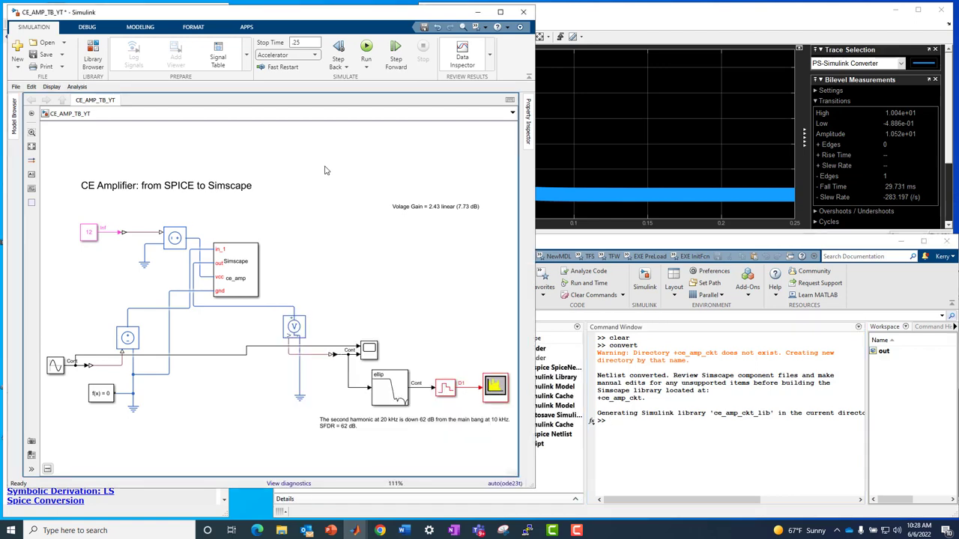
key(ctrl+d)
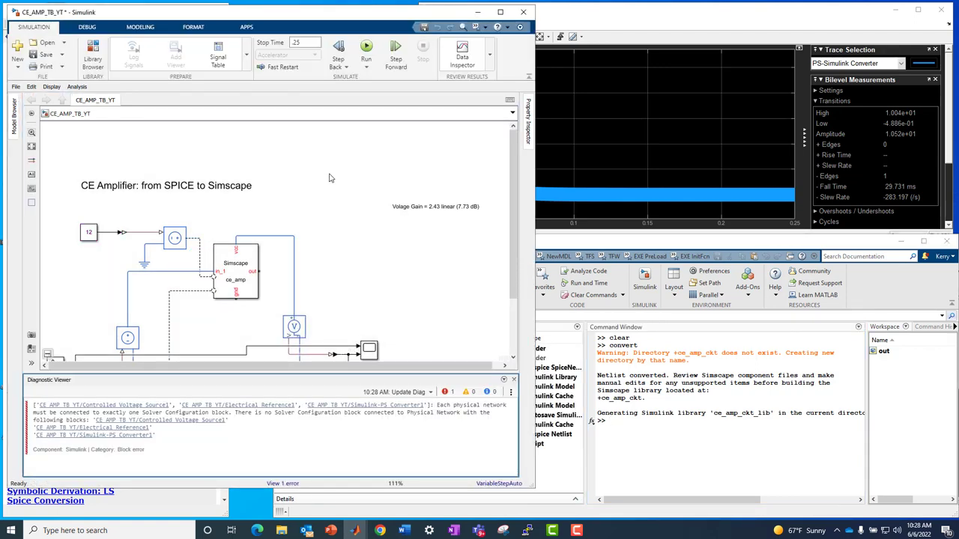
Step: Delete the broken wires left of ce_amp and connect in_1 to the input source
click(237, 280)
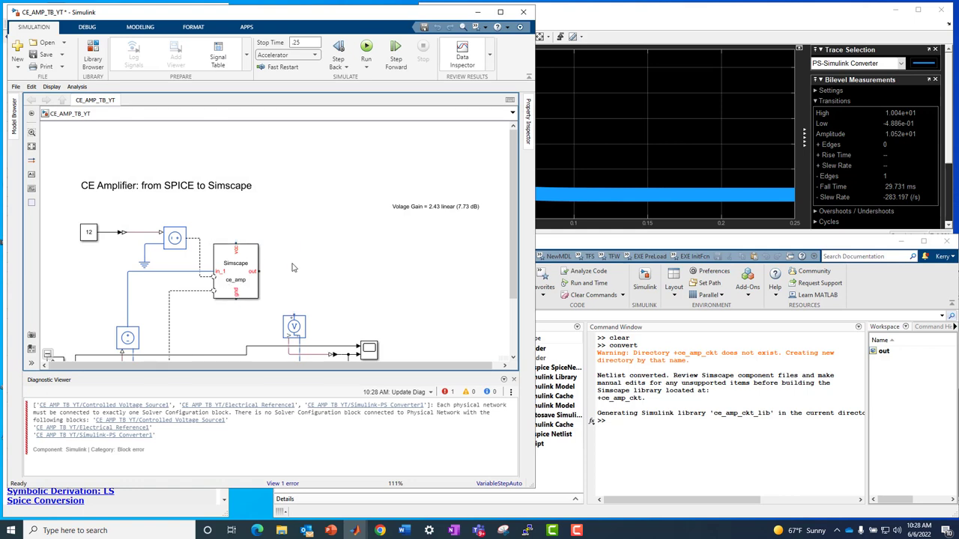
drag(183, 263, 205, 310)
key(Delete)
drag(211, 272, 127, 328)
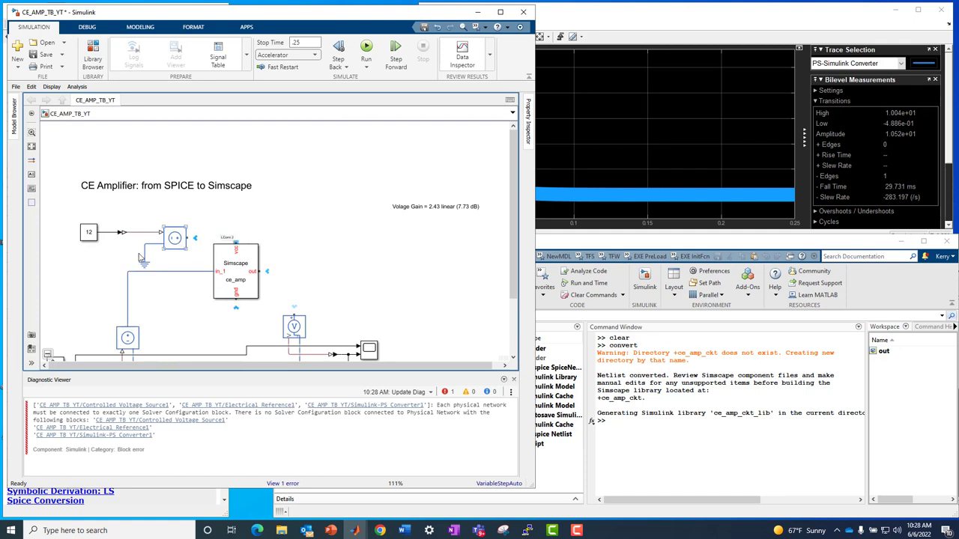
Step: Reposition the 12 V supply, wire out to the voltmeter and gnd to ground, and widen ce_amp
drag(69, 211, 236, 245)
drag(296, 314, 259, 271)
key(space)
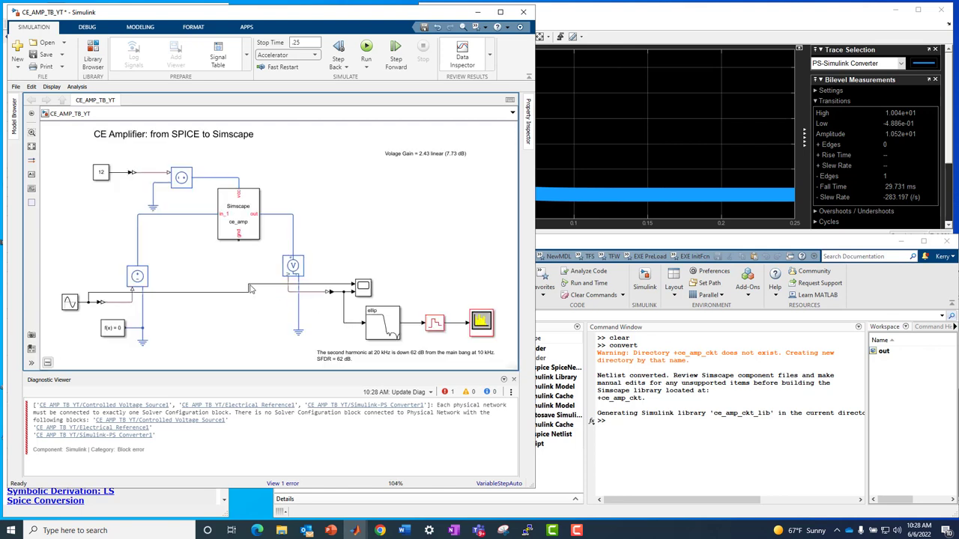
drag(236, 239, 150, 325)
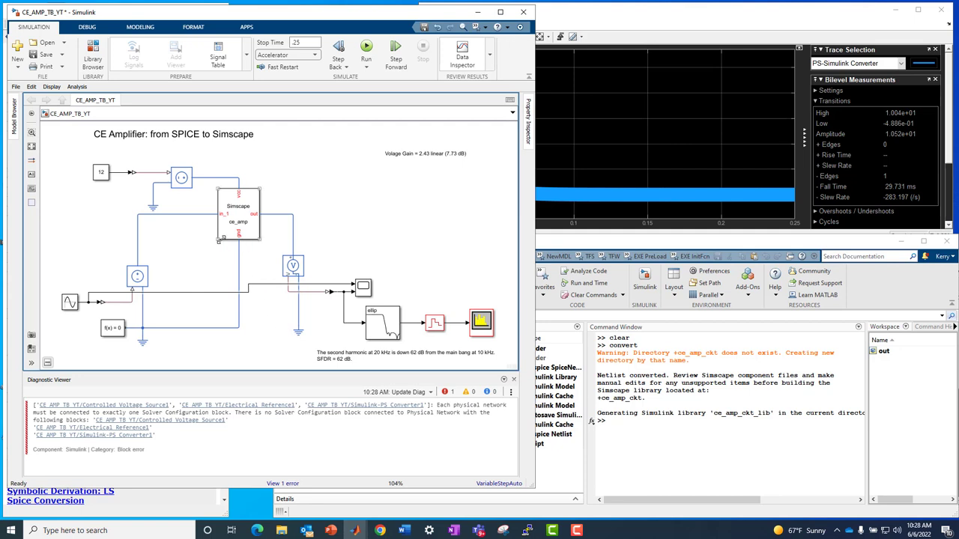
drag(218, 240, 210, 239)
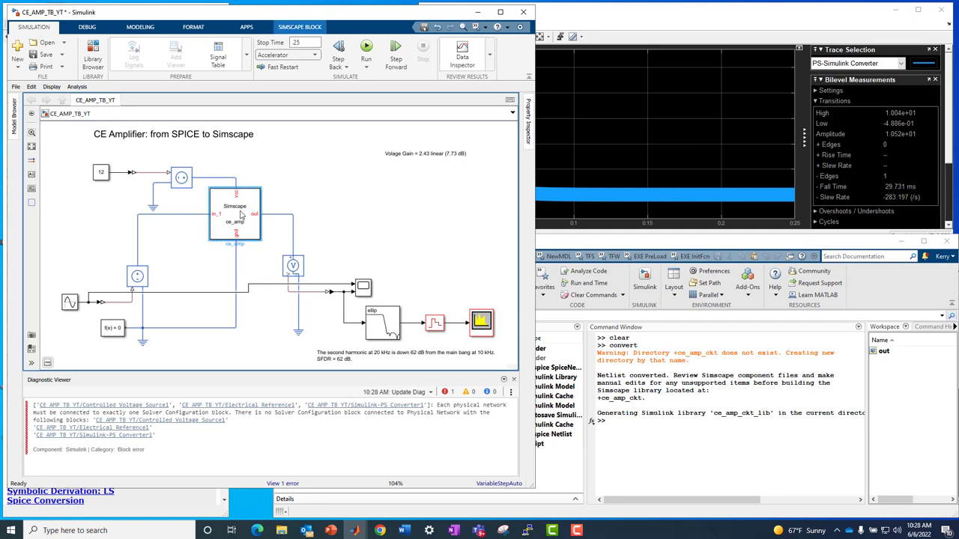
Step: Re-run the rewired test bench to 0.25 s and check THD -63.58 dBc and SFDR 66.22 dBc
click(364, 47)
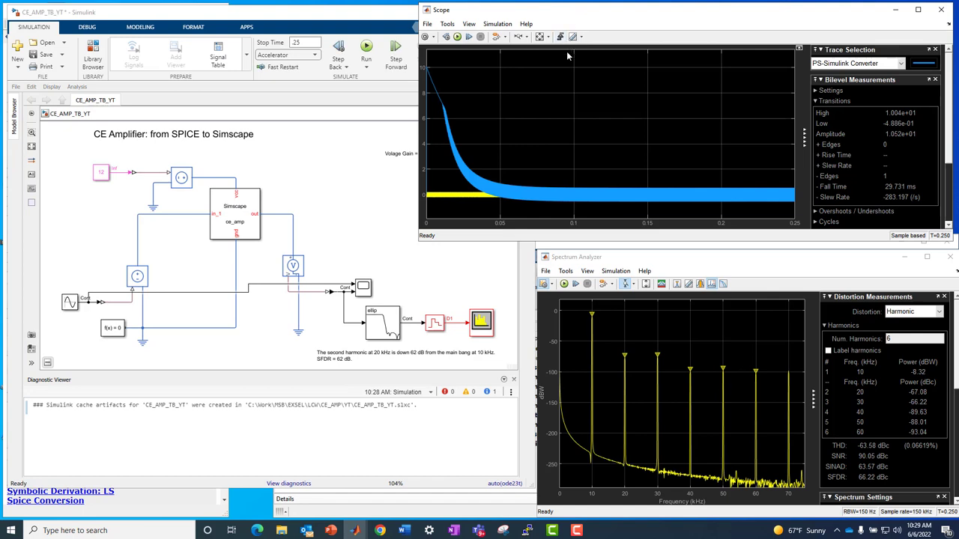
click(349, 363)
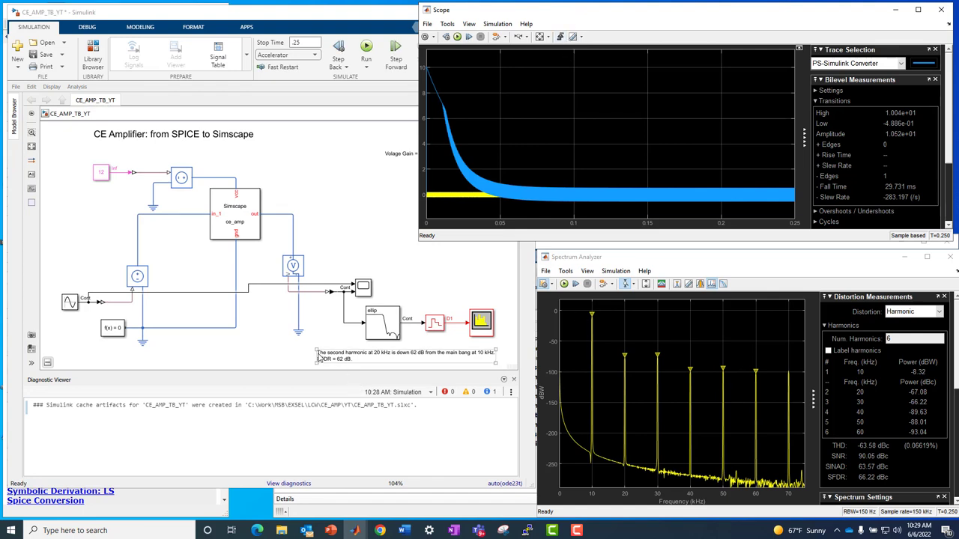
click(264, 355)
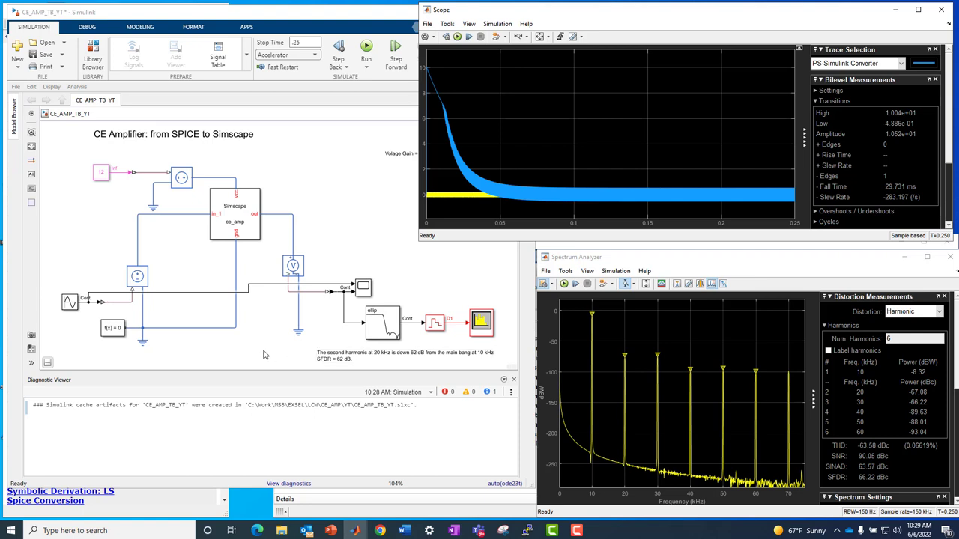